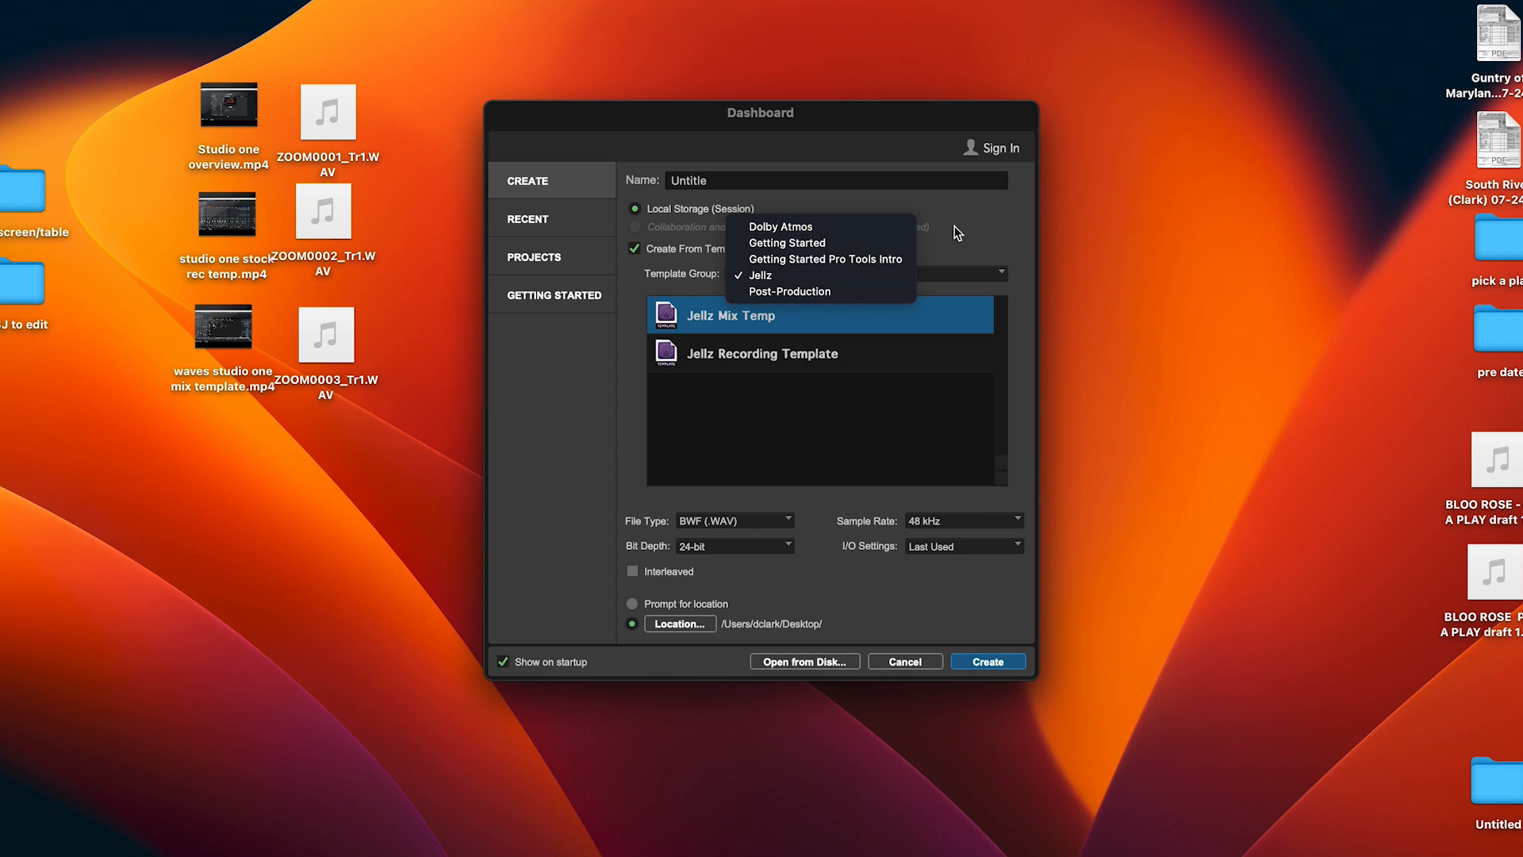
Turn off creating the session from a template and look through the dashboard's Recent, Projects and Getting Started pages.
{"action": "left_click", "coordinate": [634, 250]}
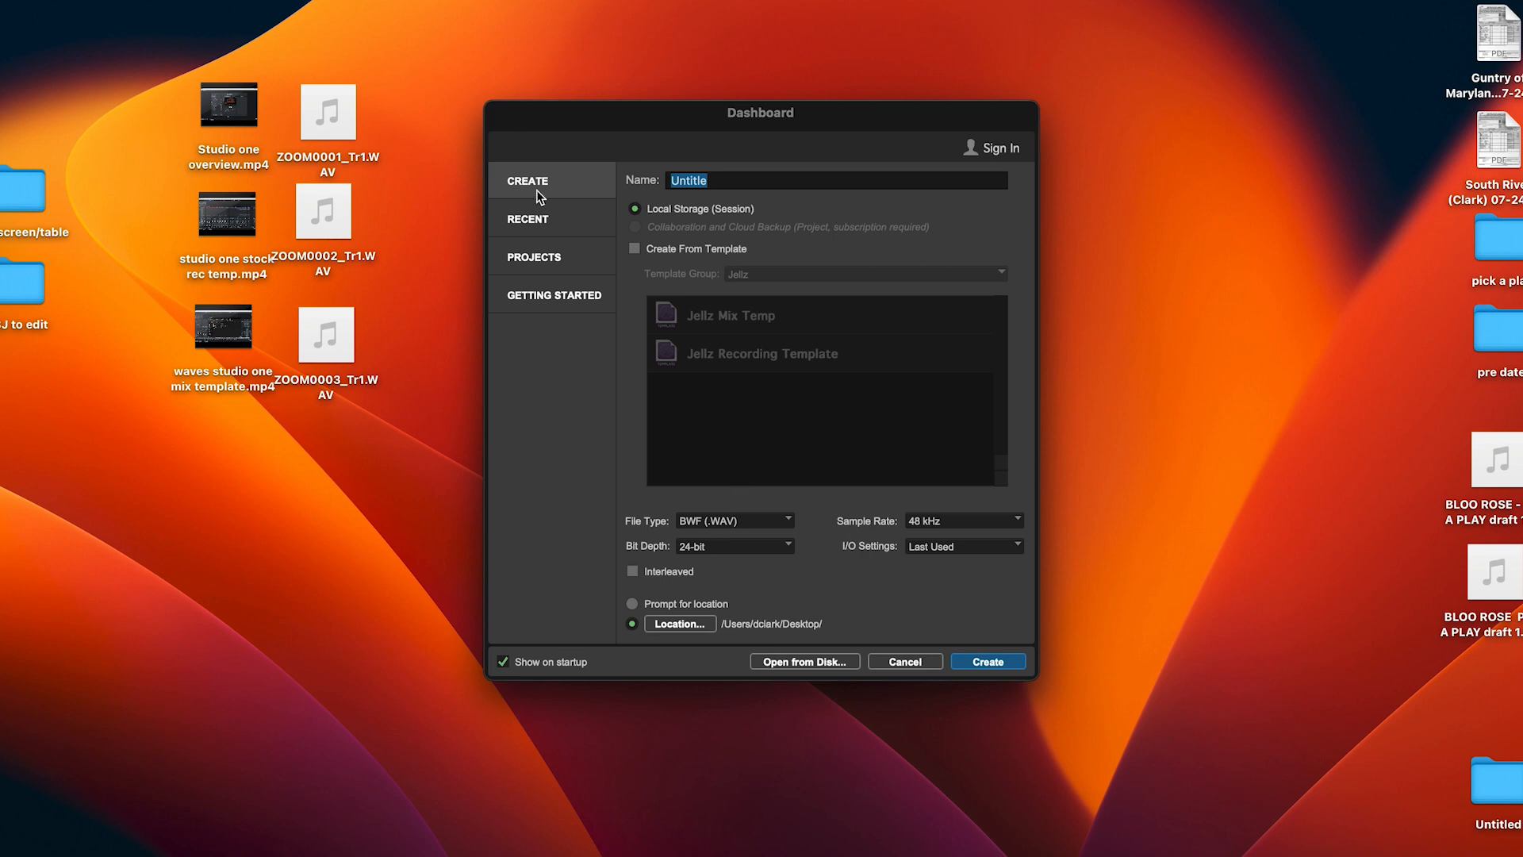
{"action": "left_click", "coordinate": [542, 218]}
{"action": "left_click", "coordinate": [544, 273]}
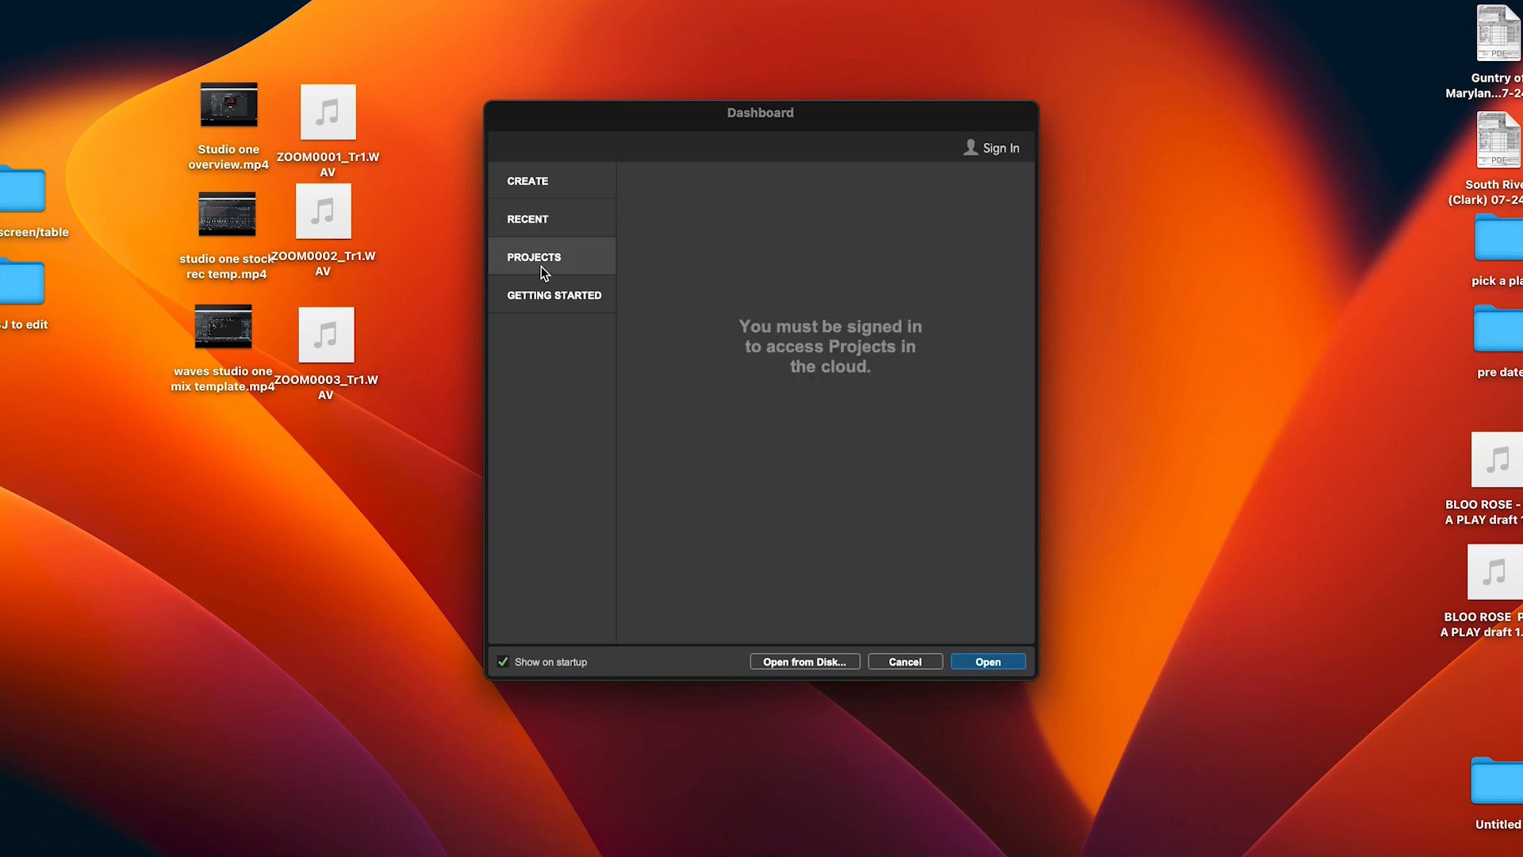
{"action": "left_click", "coordinate": [544, 301]}
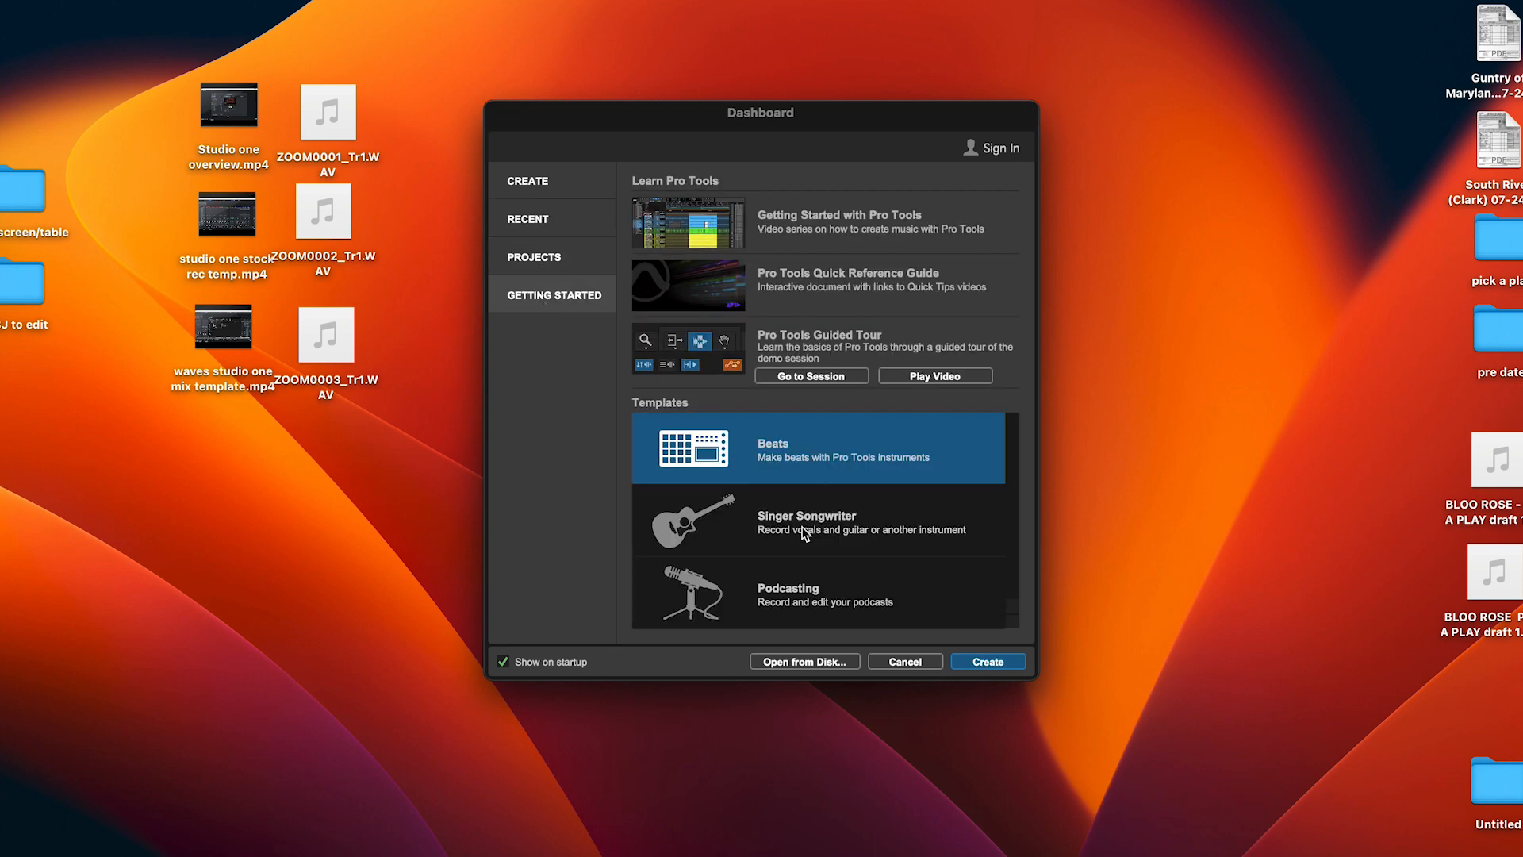
{"action": "left_click", "coordinate": [544, 192]}
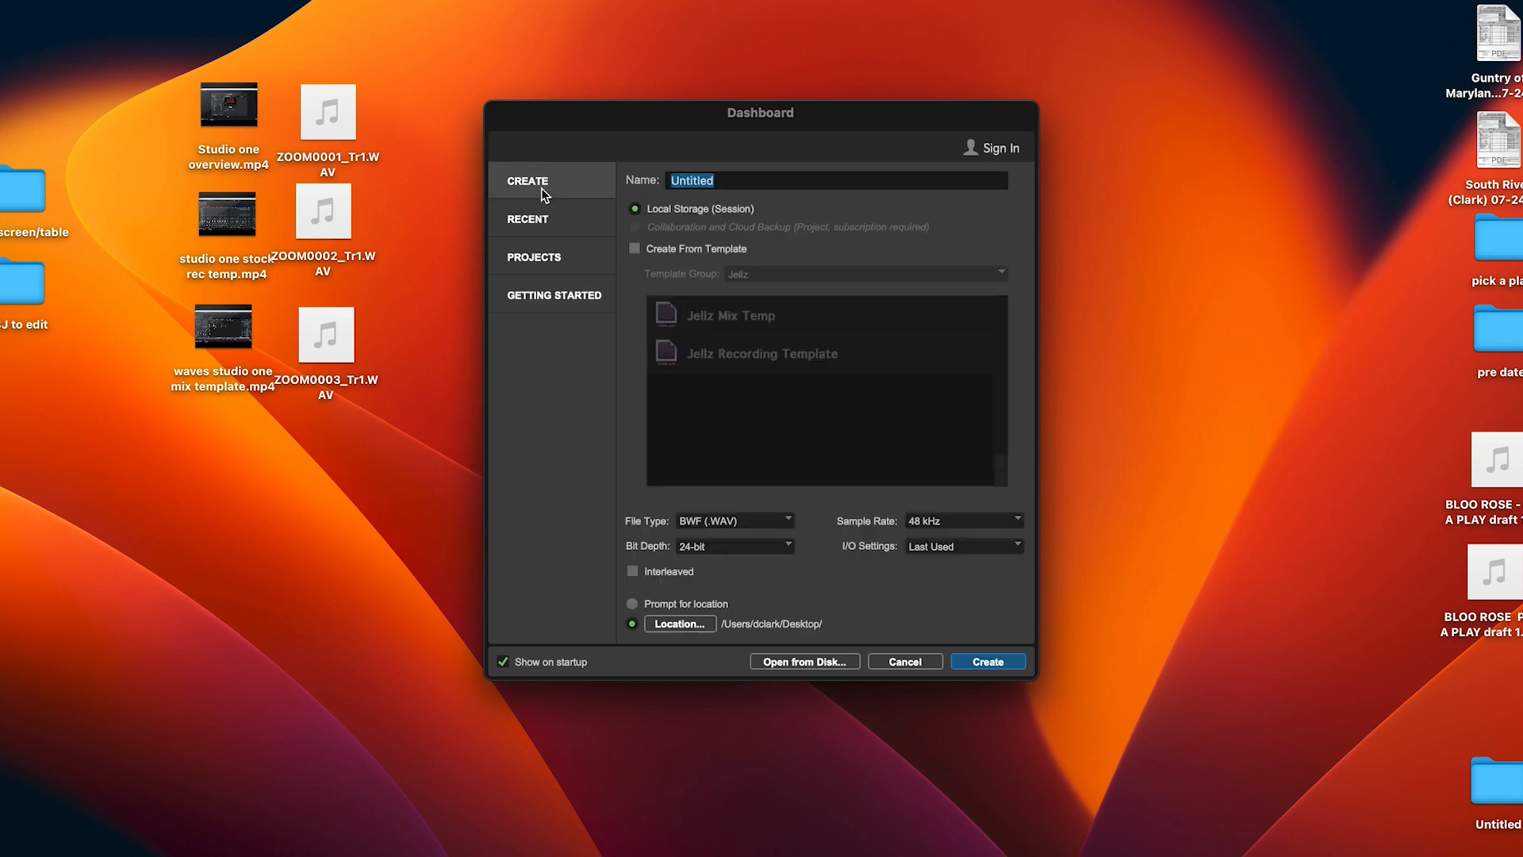
Create a blank local session named jhslkhj.
{"action": "left_click", "coordinate": [988, 664]}
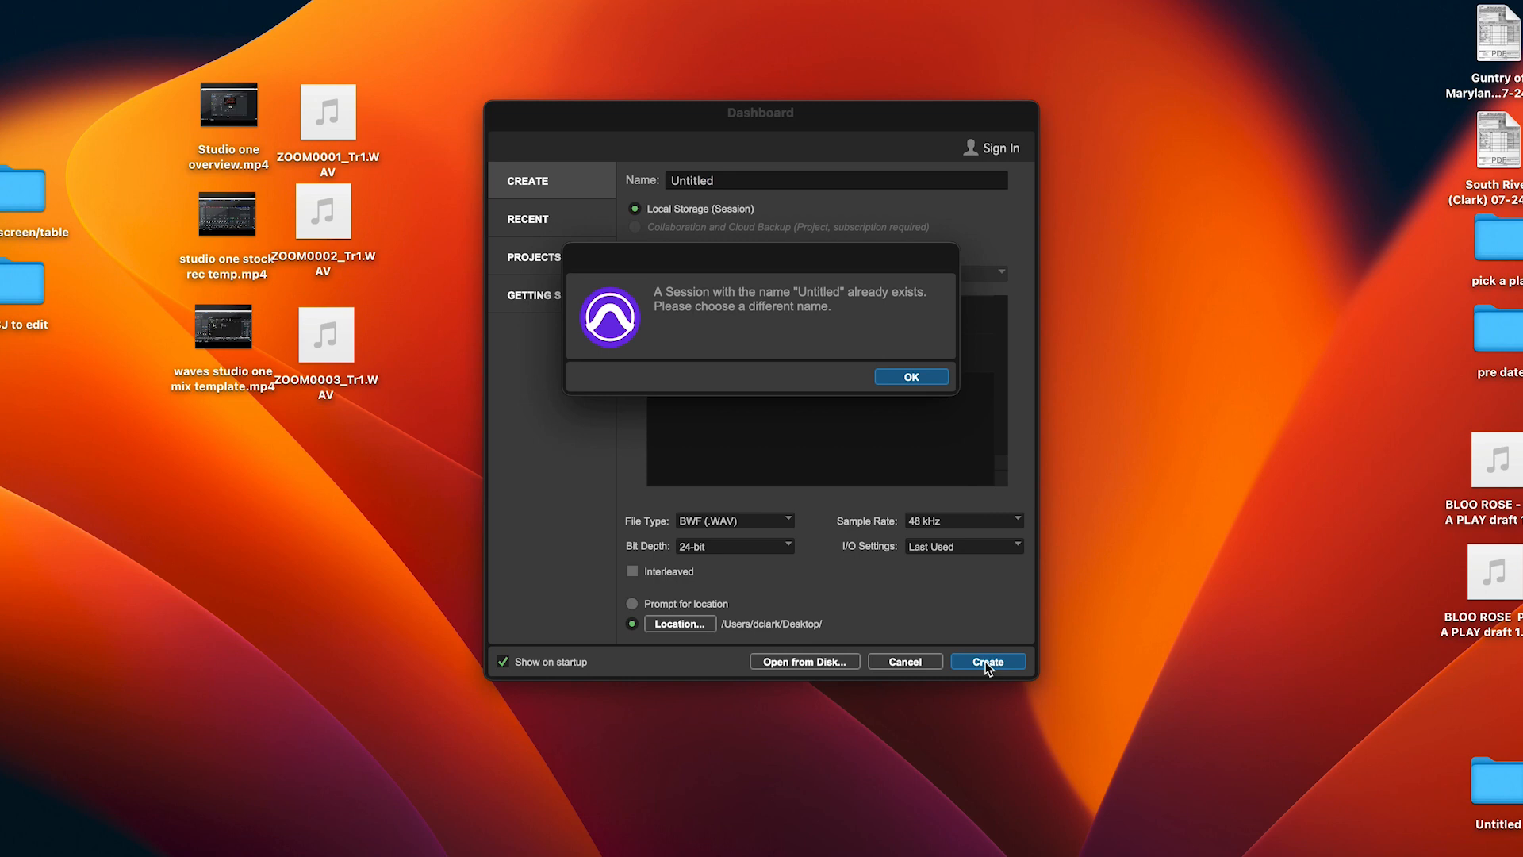
{"action": "left_click", "coordinate": [912, 376]}
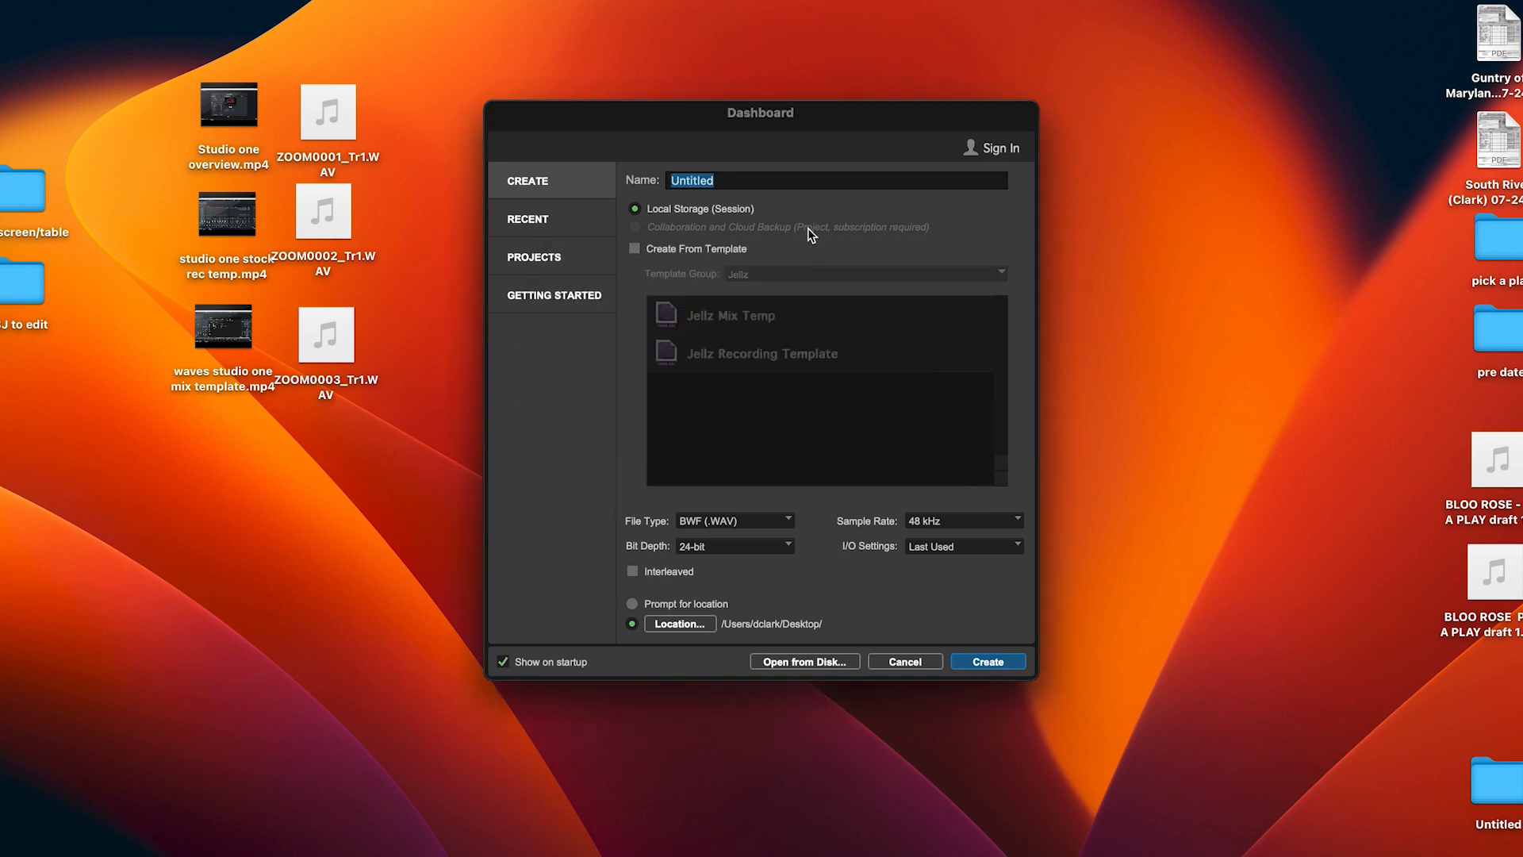
{"action": "type", "text": "jhslkhj"}
{"action": "left_click", "coordinate": [967, 665]}
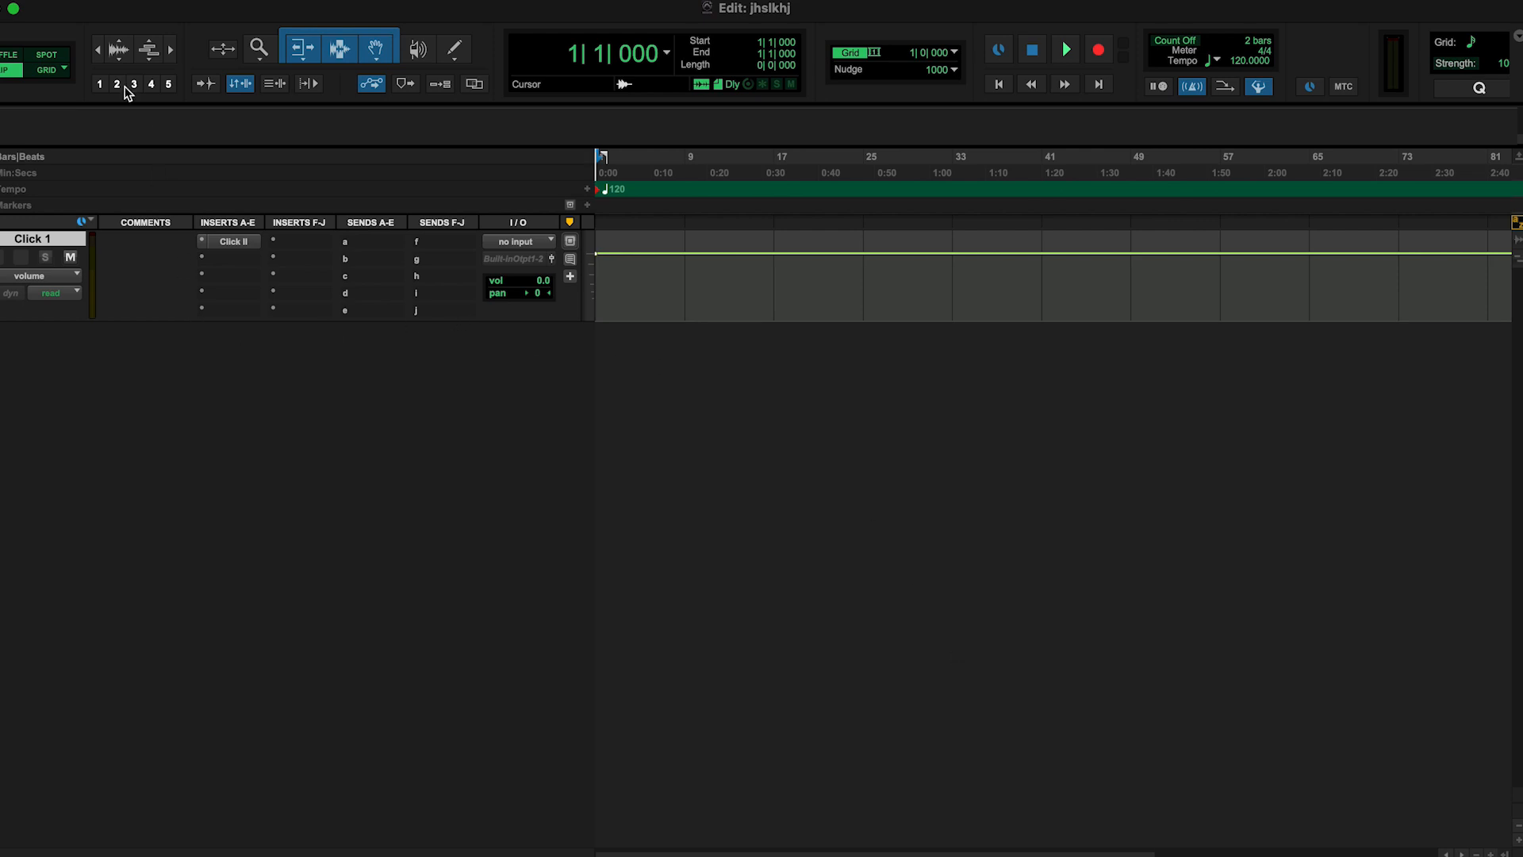
Review the commands available for files, views, tracks, events, AudioSuite processing, options and setup.
{"action": "left_click", "coordinate": [101, 8]}
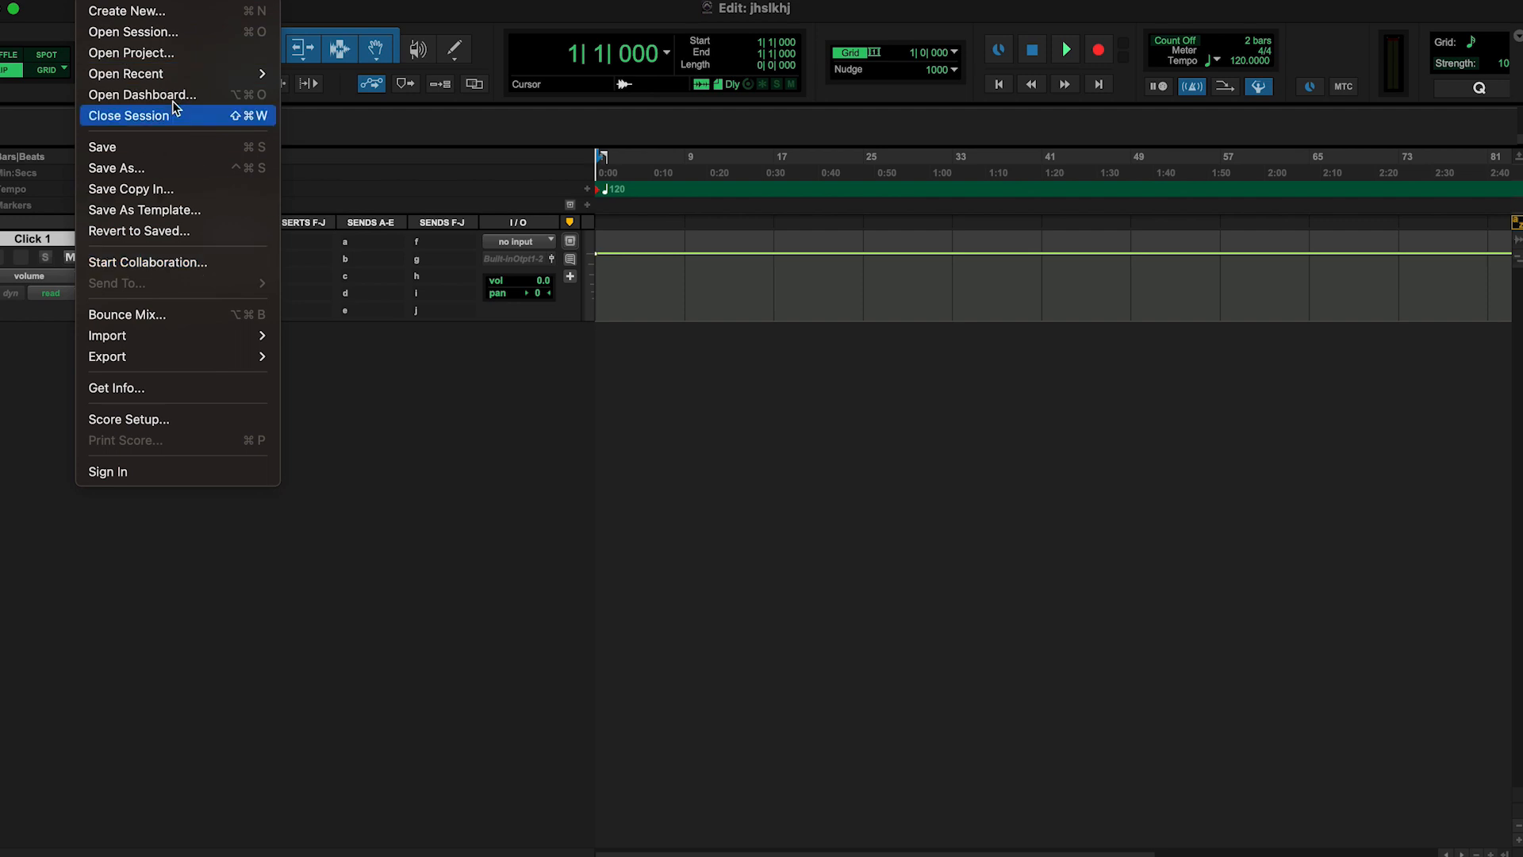
{"action": "mouse_move", "coordinate": [140, 0]}
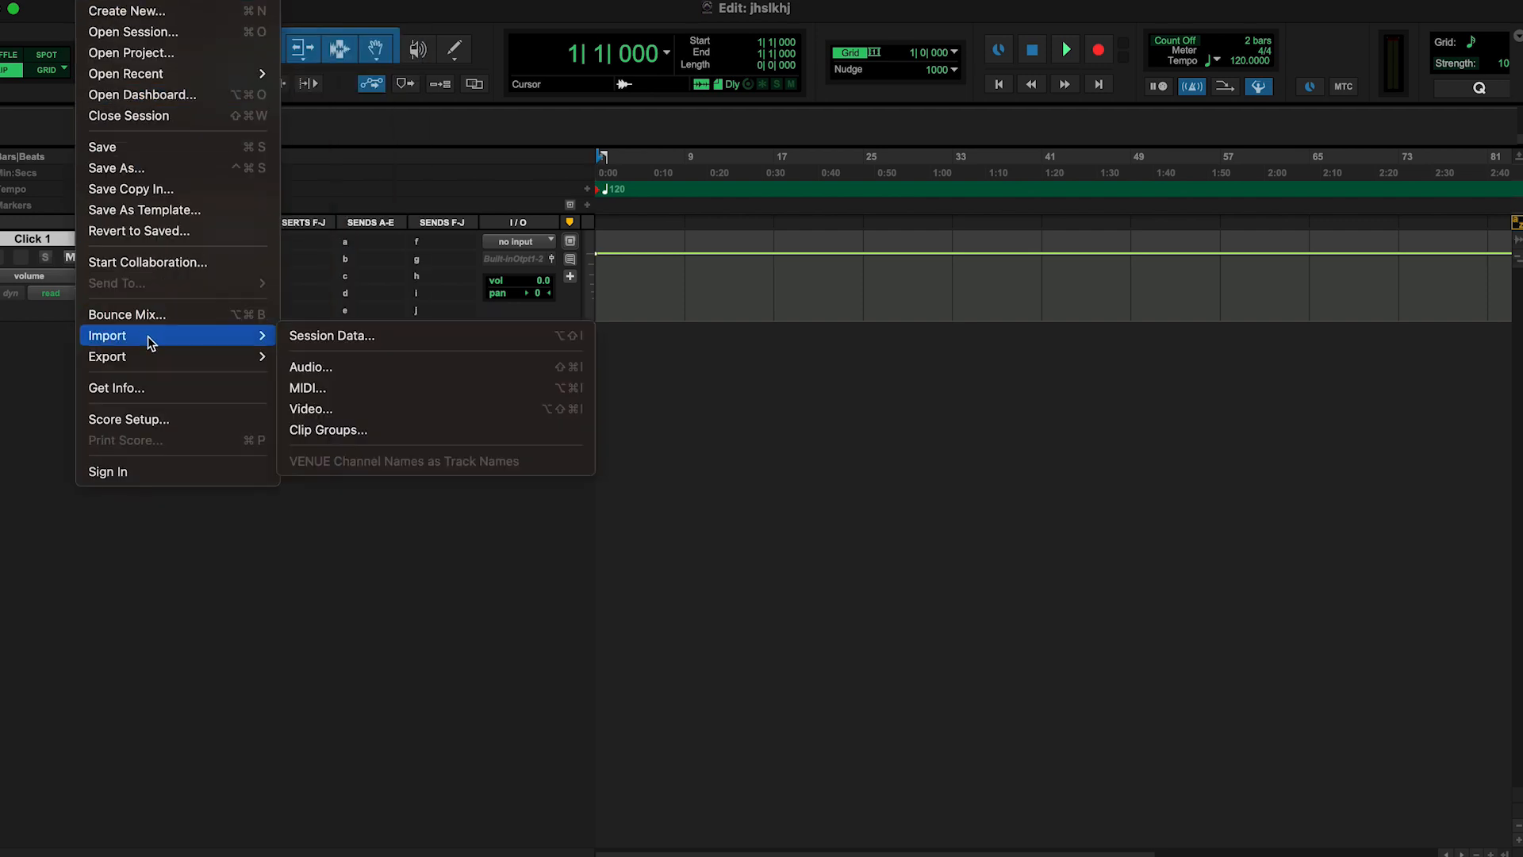
{"action": "mouse_move", "coordinate": [151, 366]}
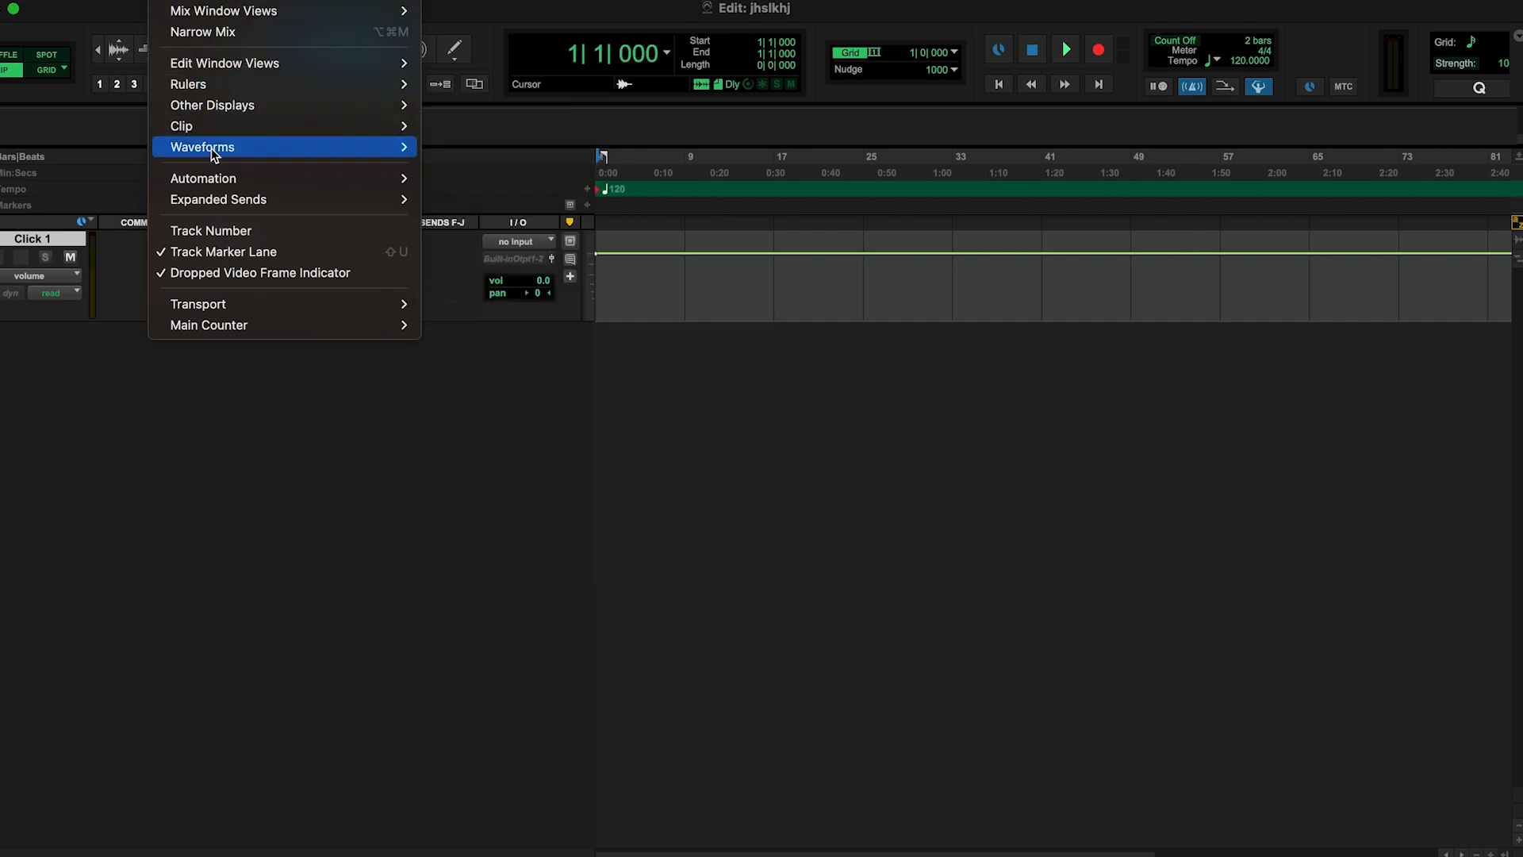
{"action": "mouse_move", "coordinate": [226, 2]}
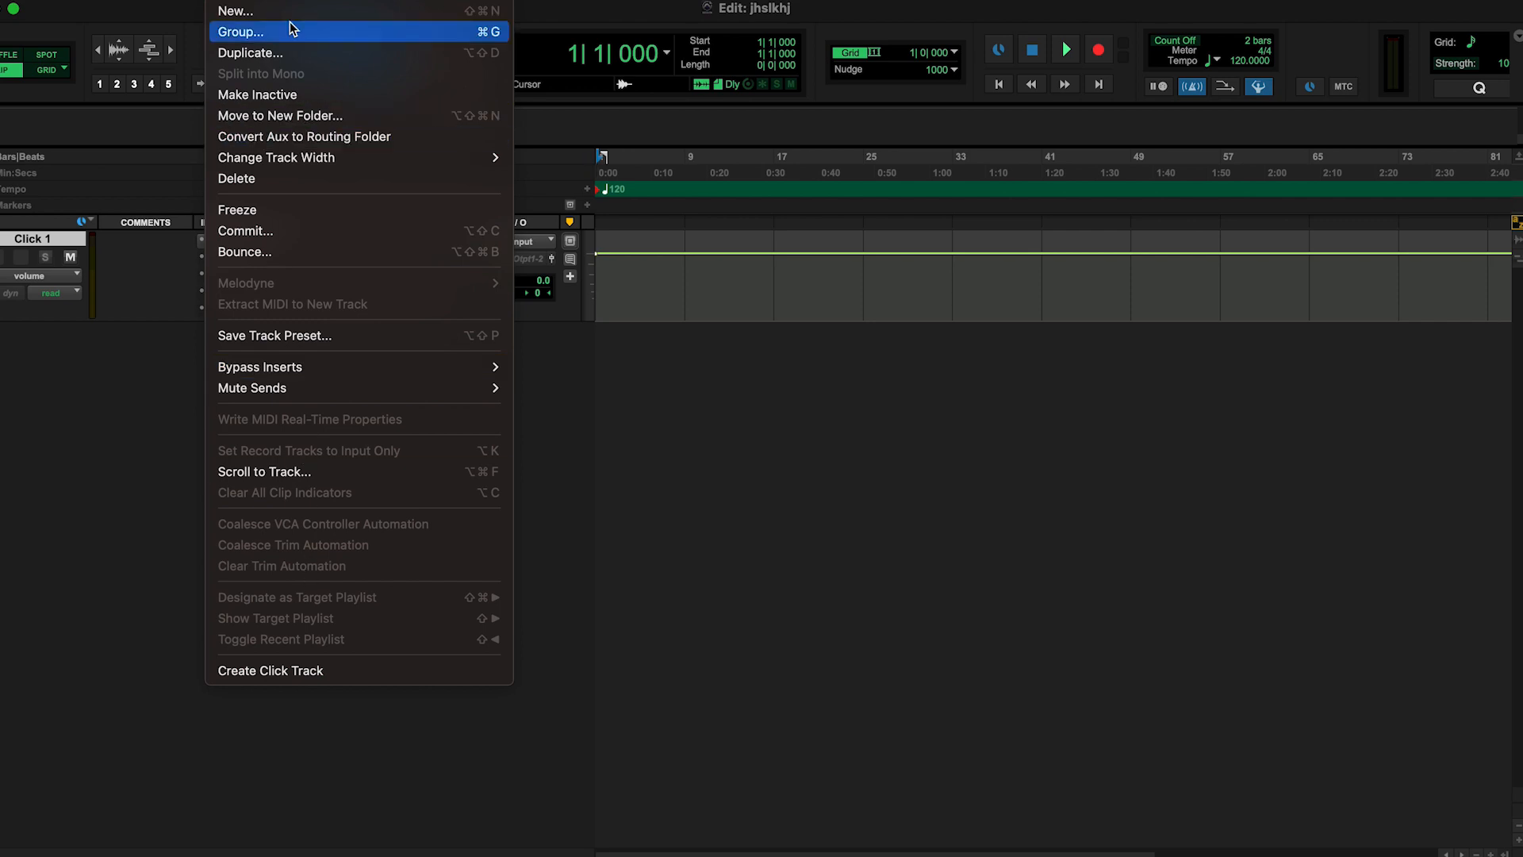
{"action": "mouse_move", "coordinate": [279, 0]}
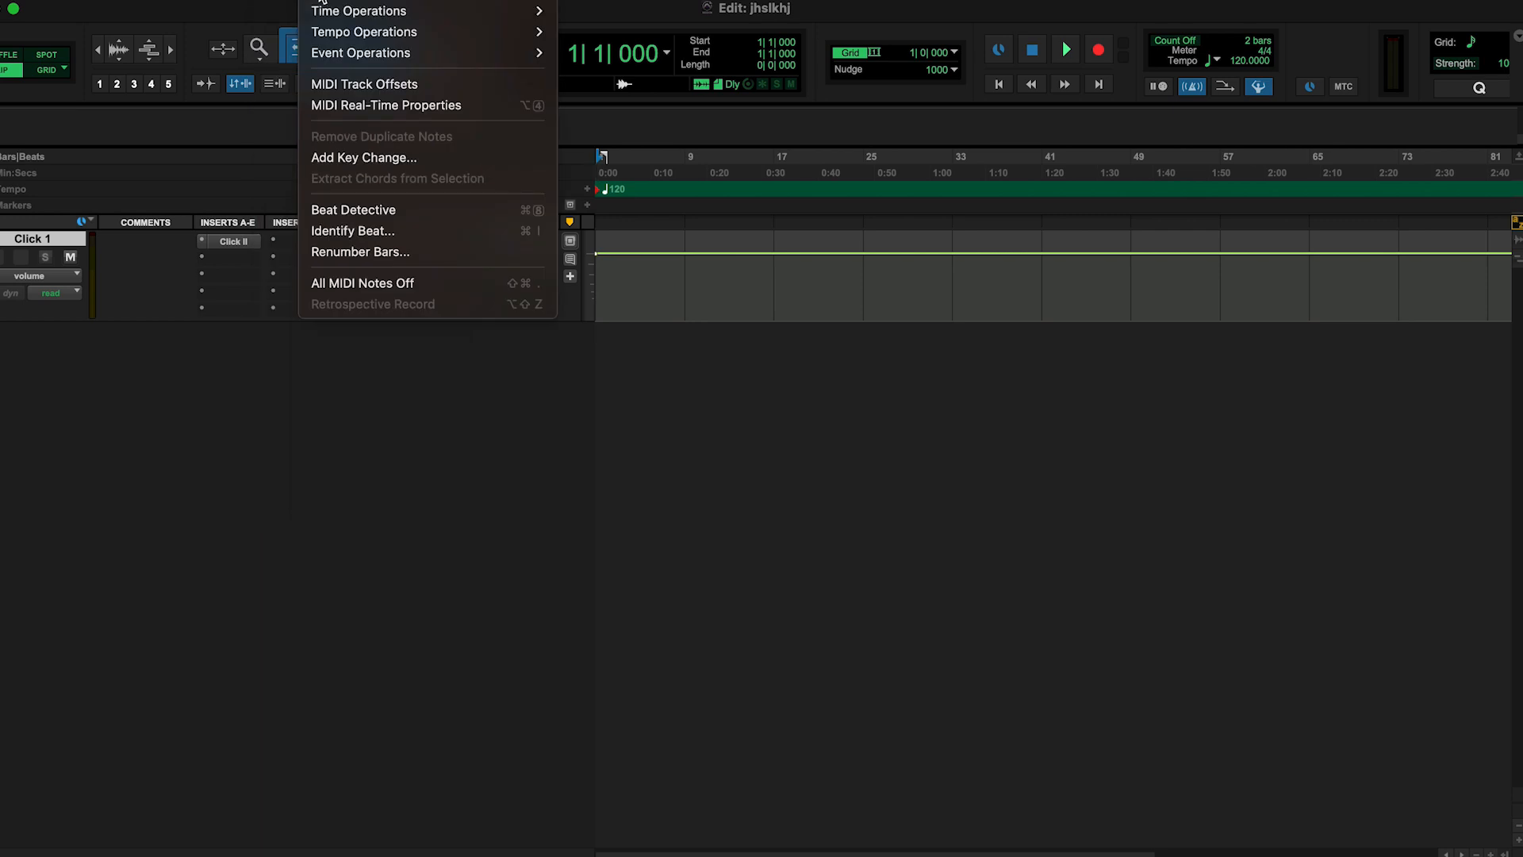
{"action": "mouse_move", "coordinate": [379, 1]}
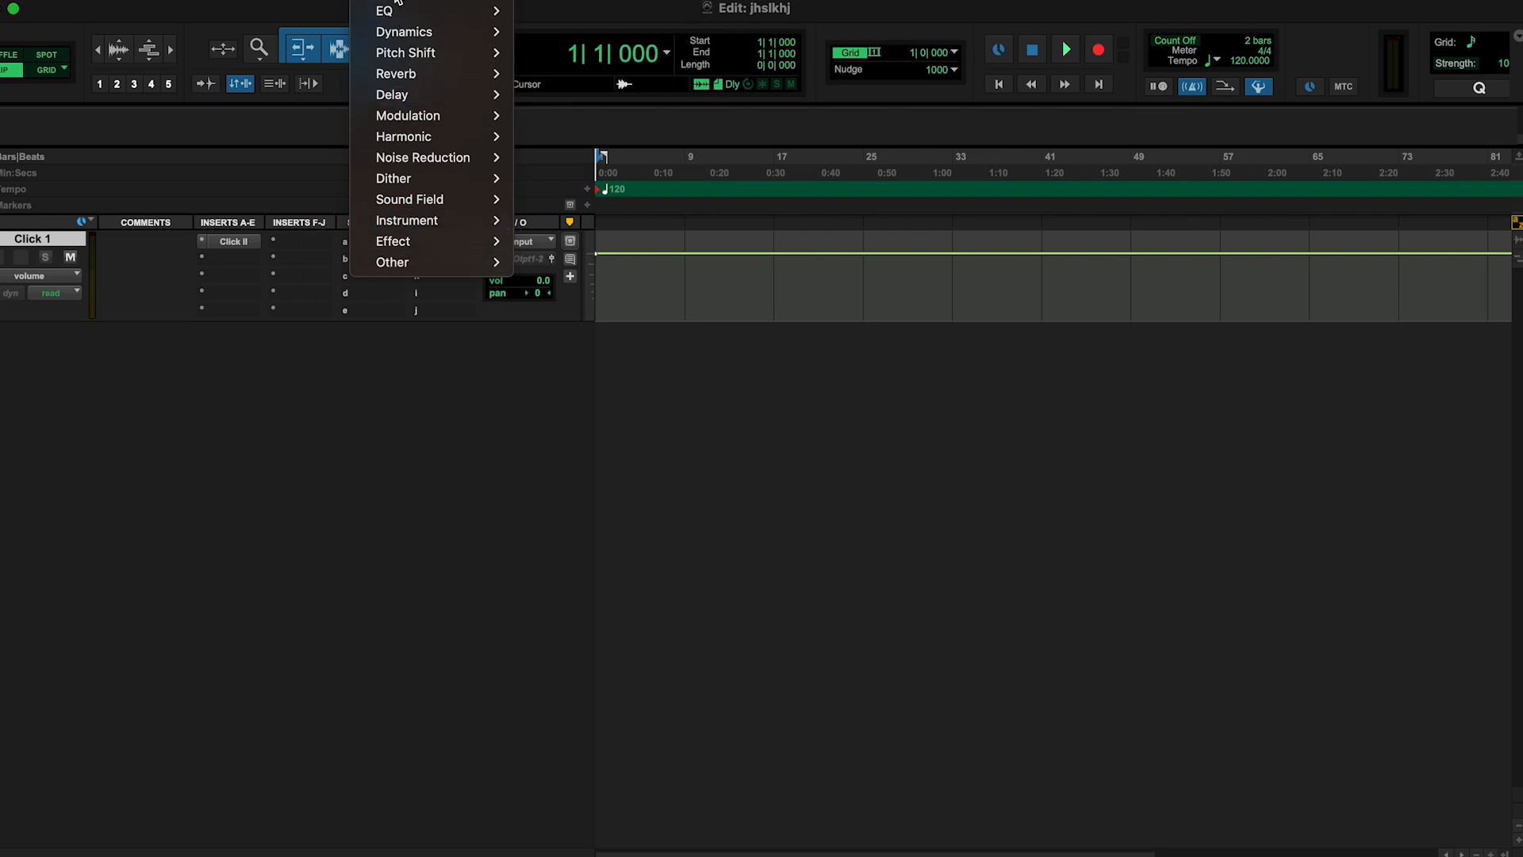
{"action": "mouse_move", "coordinate": [452, 3]}
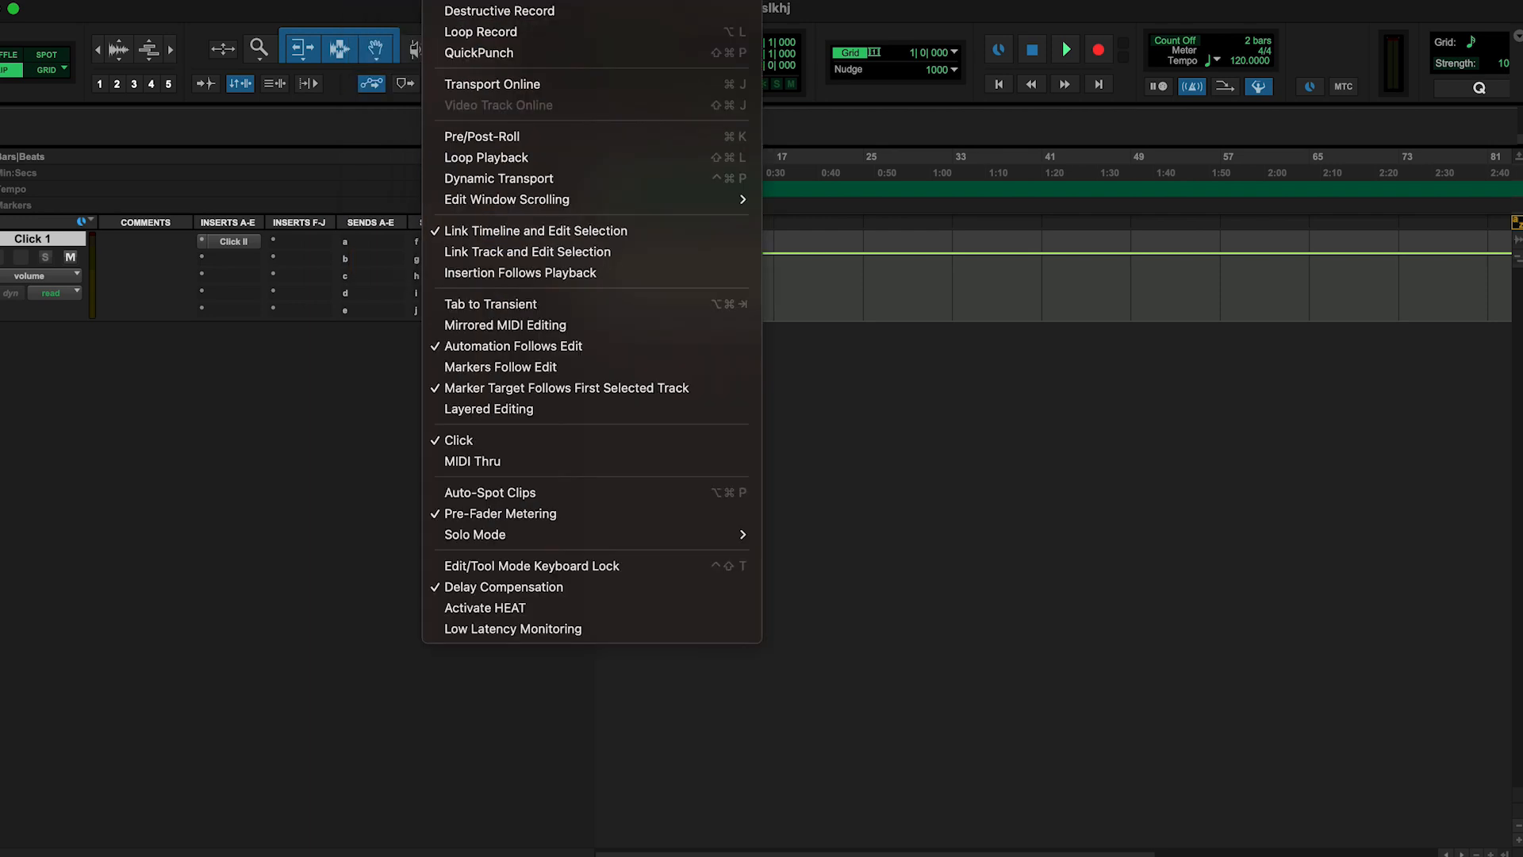
{"action": "mouse_move", "coordinate": [520, 2]}
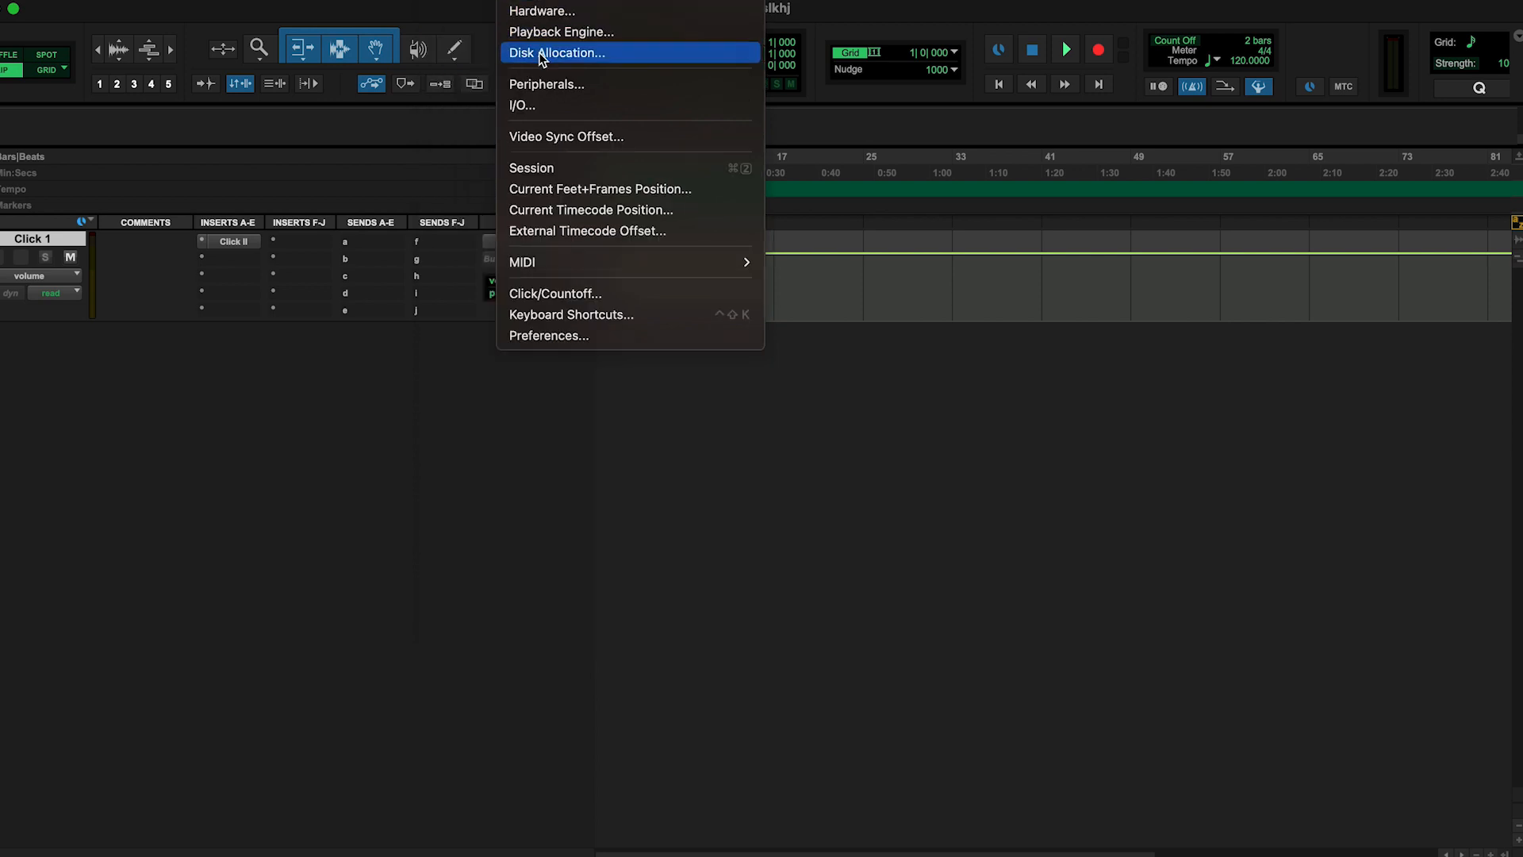
Show the Mix window and return to the Edit window.
{"action": "mouse_move", "coordinate": [571, 2]}
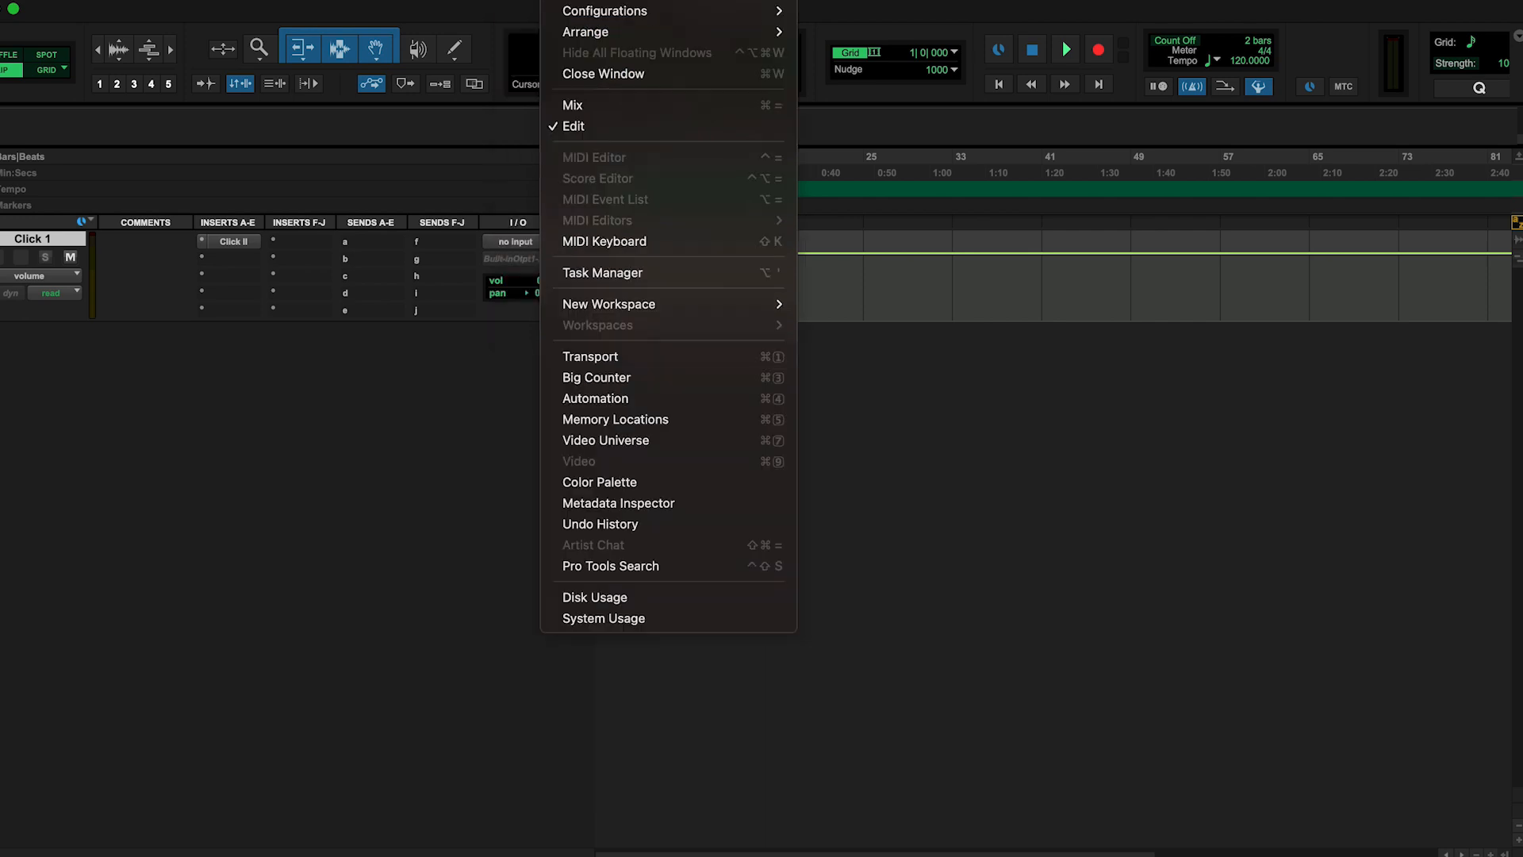
{"action": "left_click", "coordinate": [616, 105]}
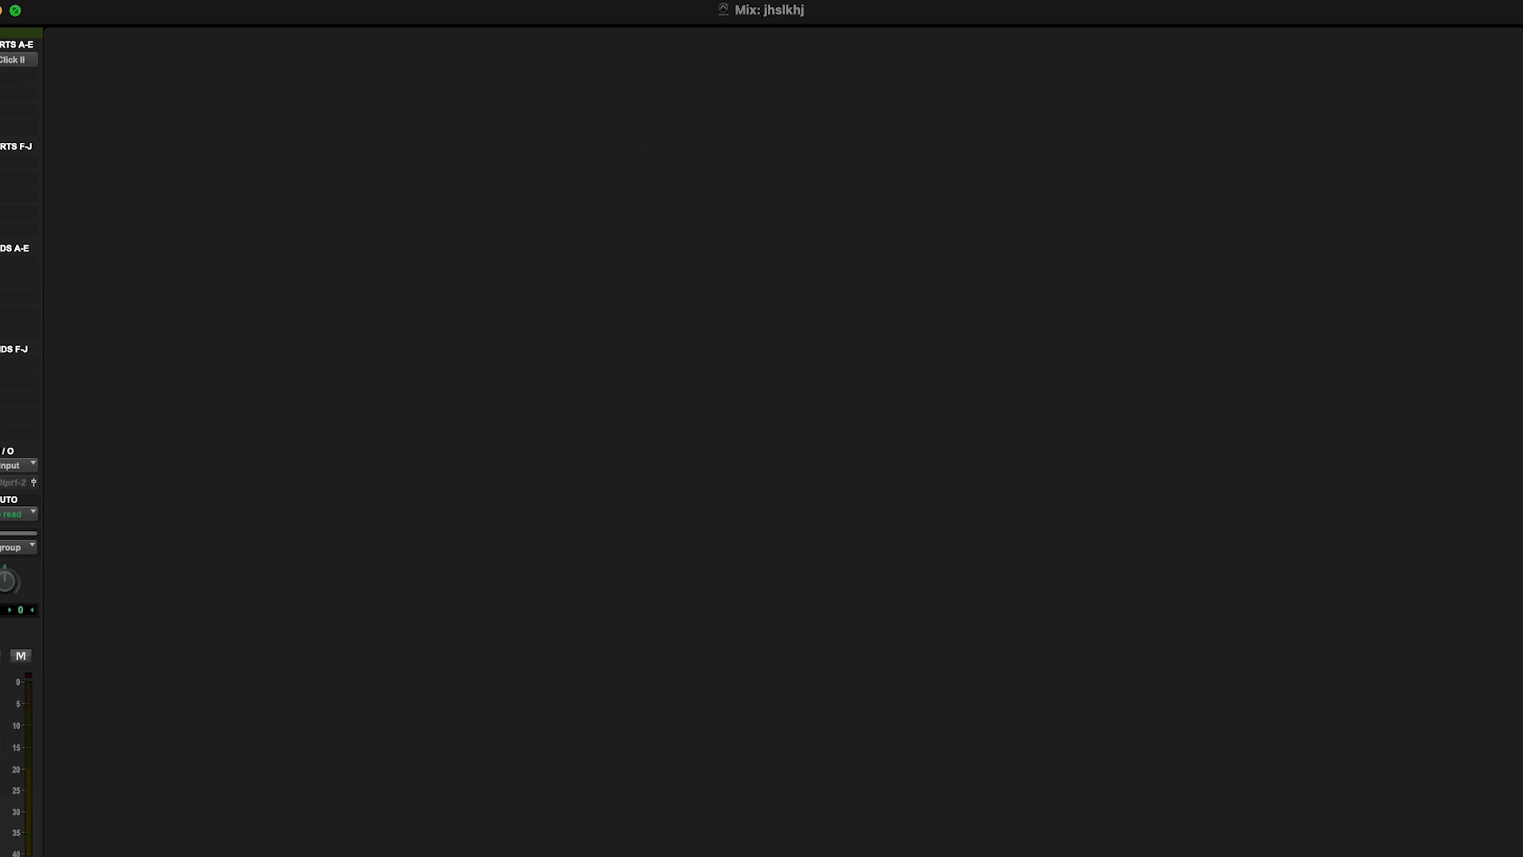
{"action": "left_click", "coordinate": [0, 10]}
Review the available window, Marketplace and help commands without choosing any.
{"action": "left_click", "coordinate": [570, 0]}
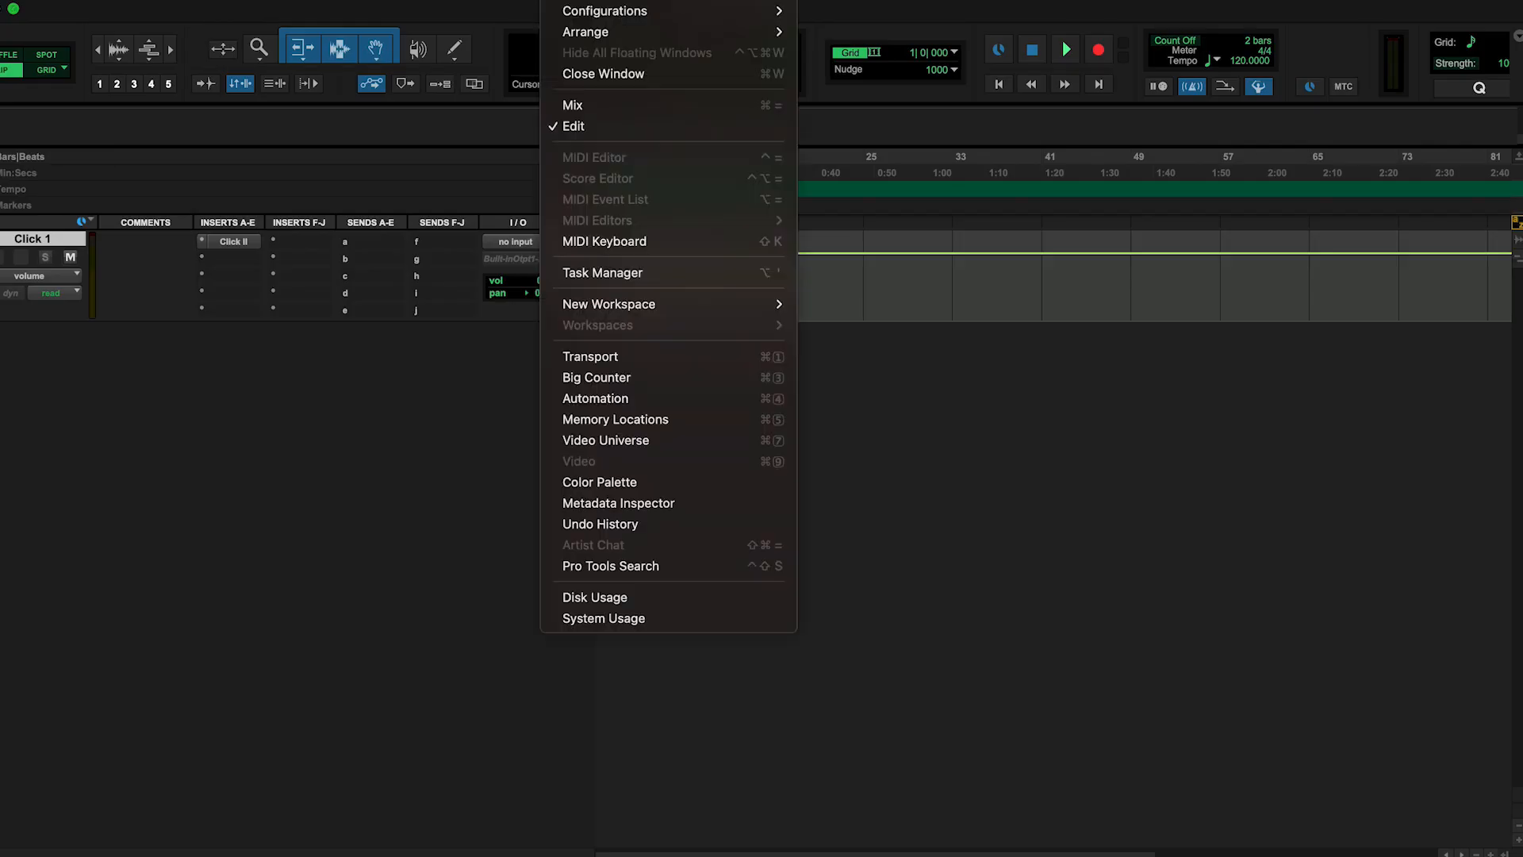
{"action": "mouse_move", "coordinate": [638, 0]}
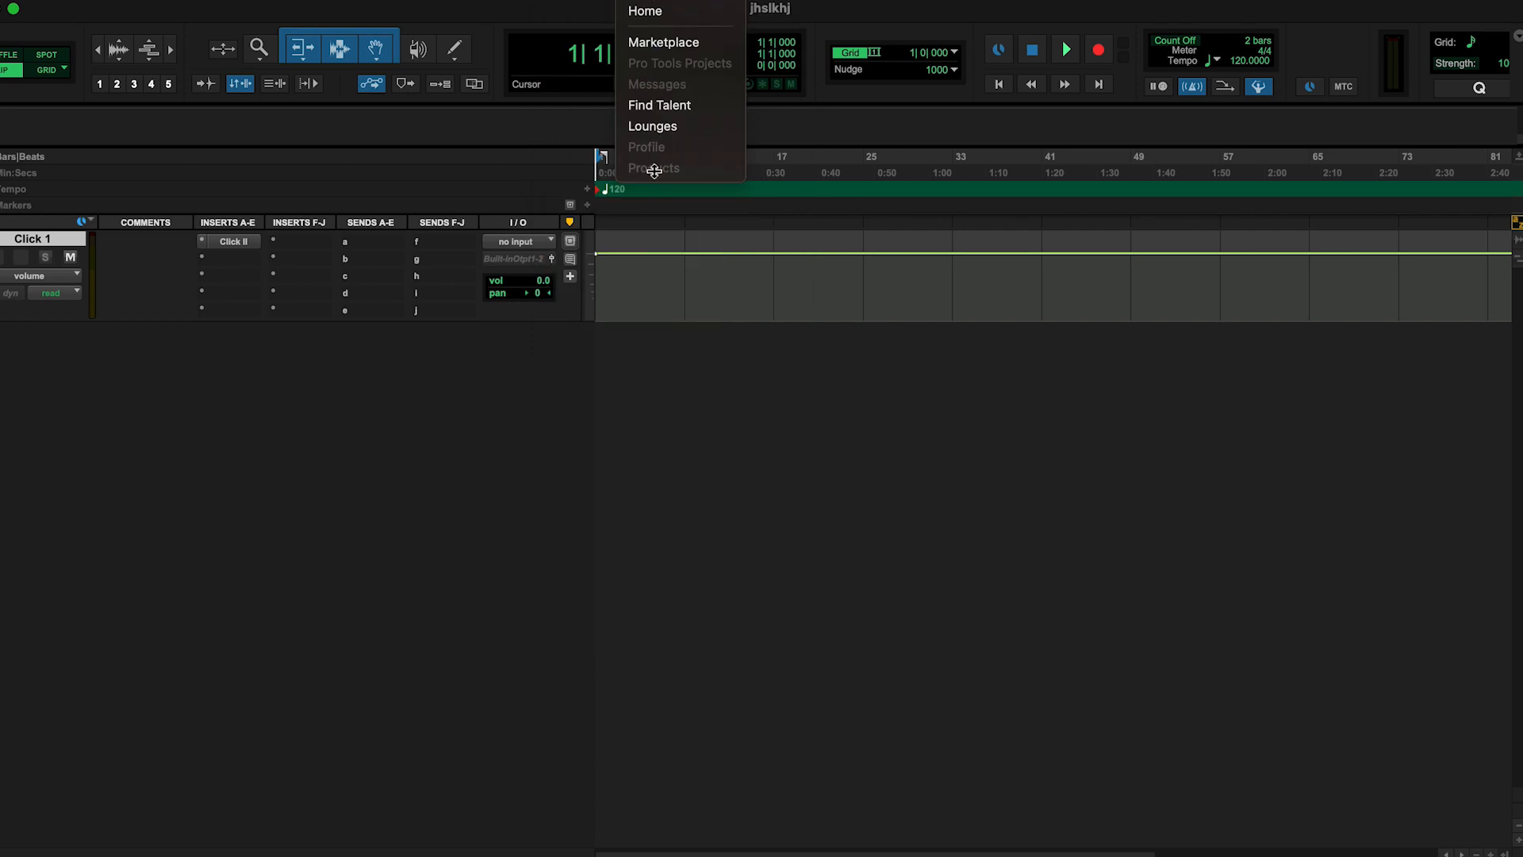
{"action": "mouse_move", "coordinate": [710, 0]}
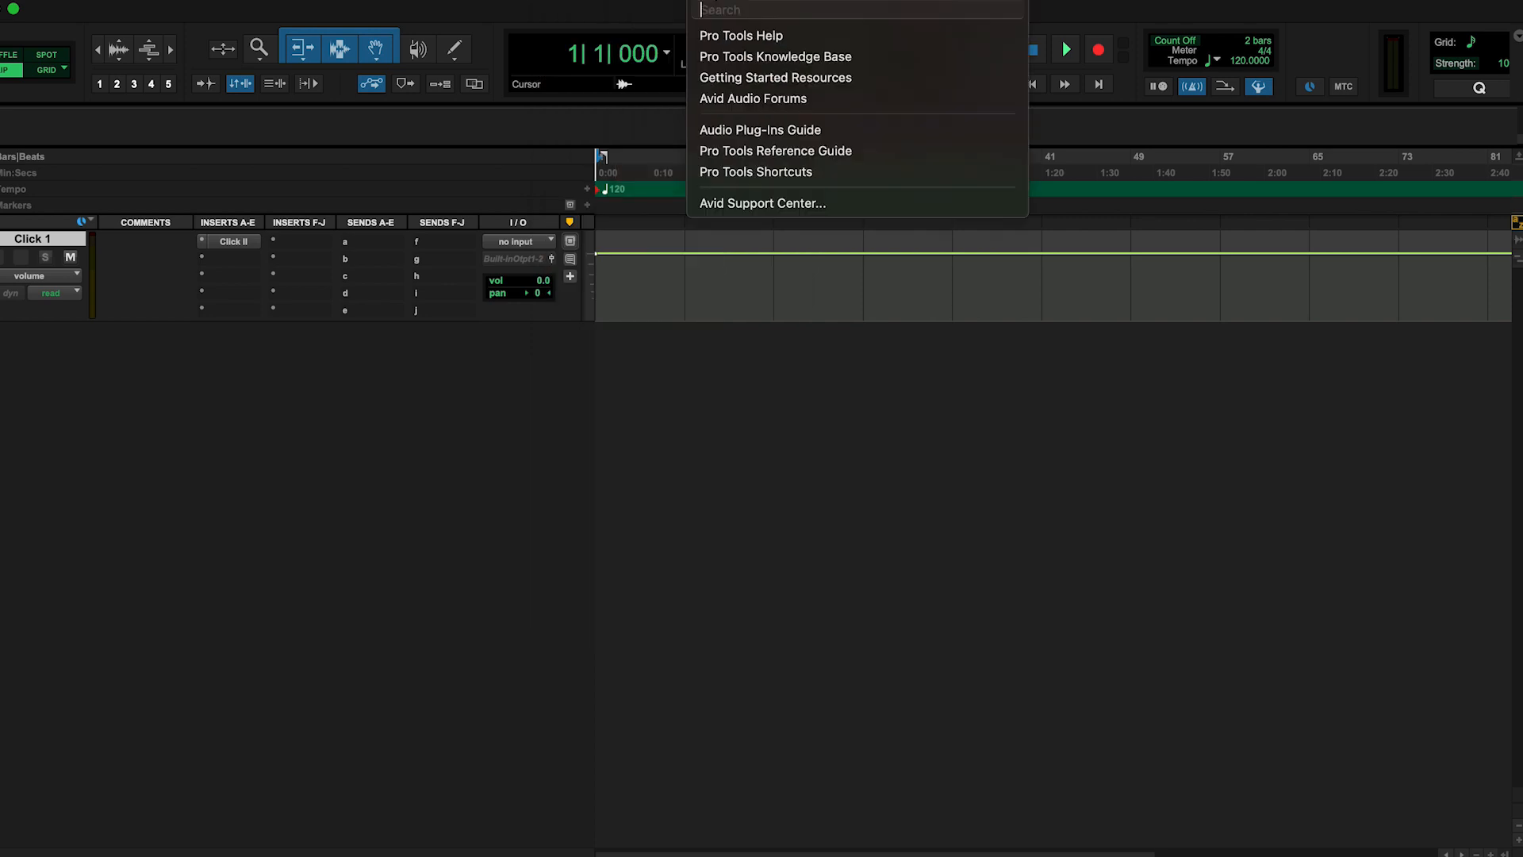
{"action": "left_click", "coordinate": [400, 561]}
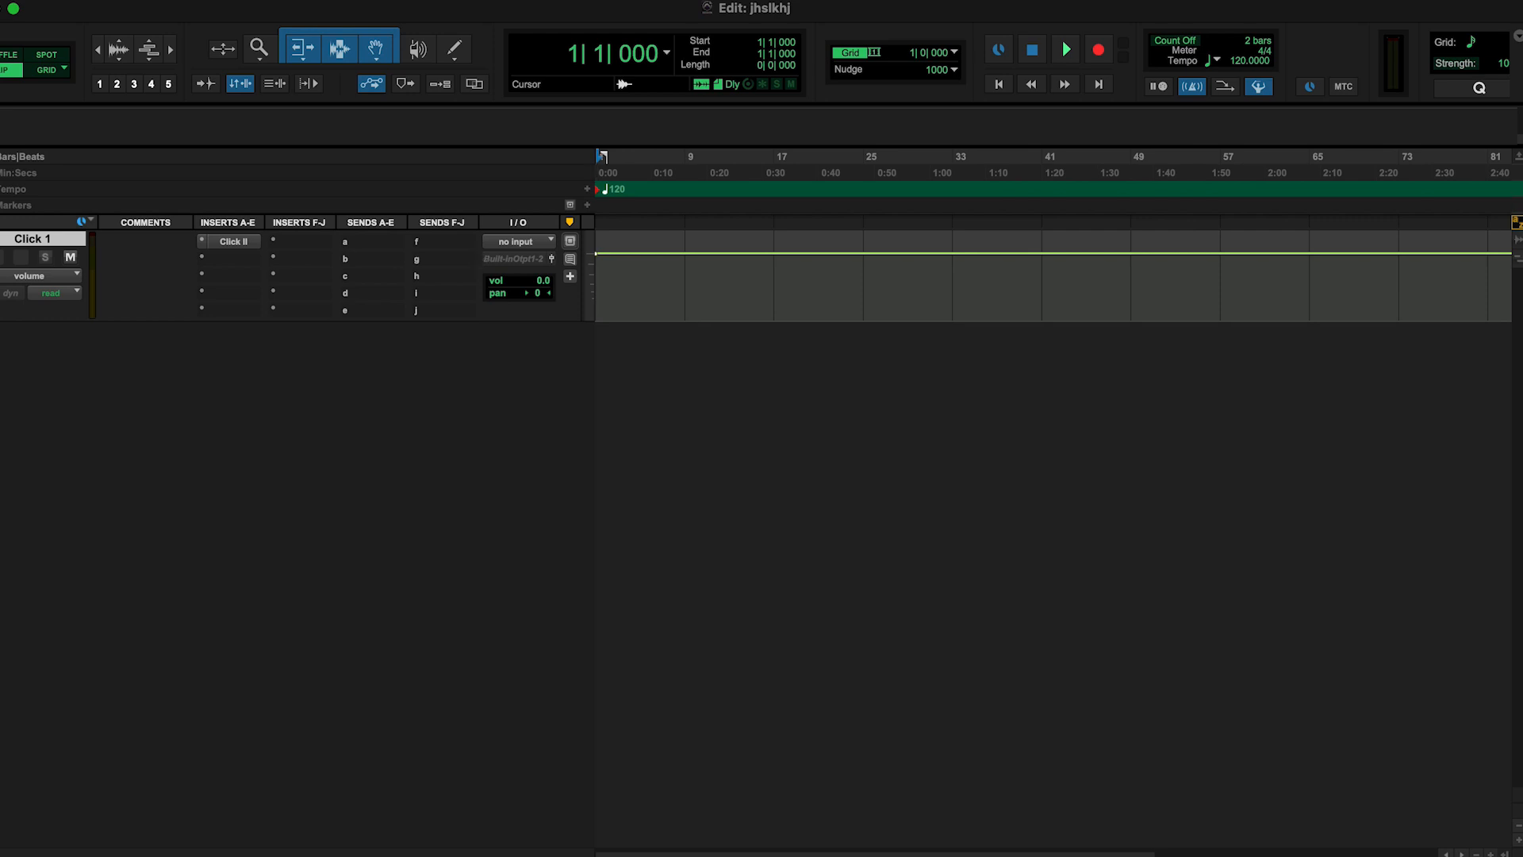
Try the Shuffle, Slip and Spot edit modes and finish in Grid mode.
{"action": "left_click", "coordinate": [11, 54]}
{"action": "left_click", "coordinate": [9, 71]}
{"action": "left_click", "coordinate": [46, 55]}
{"action": "left_click", "coordinate": [46, 71]}
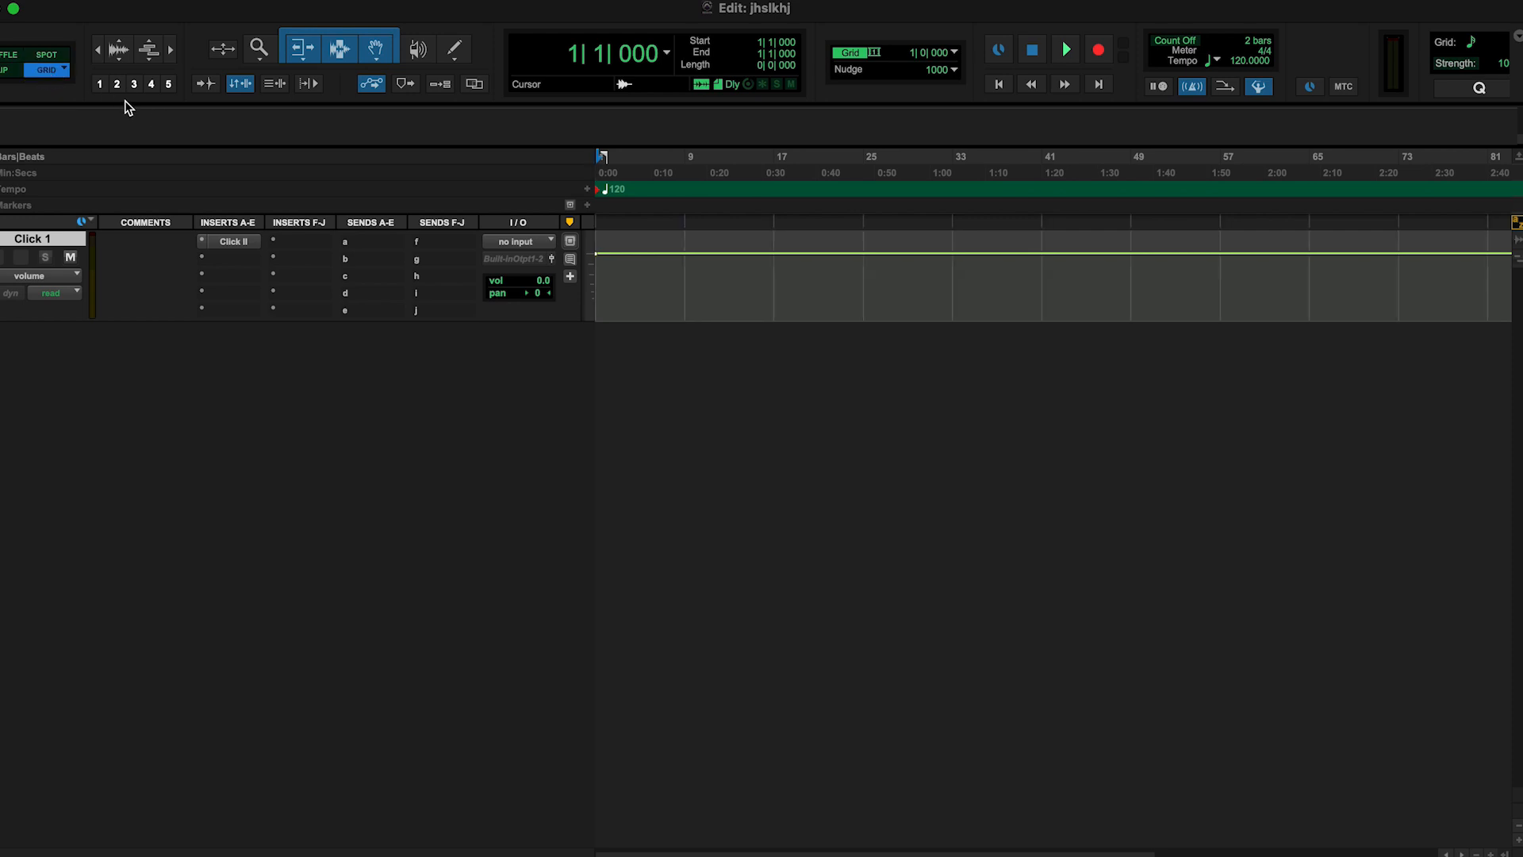
Switch the timeline through zoom presets 1, 2 and 3 and finish on preset 1.
{"action": "left_click", "coordinate": [103, 89]}
{"action": "left_click", "coordinate": [116, 87]}
{"action": "left_click", "coordinate": [134, 85]}
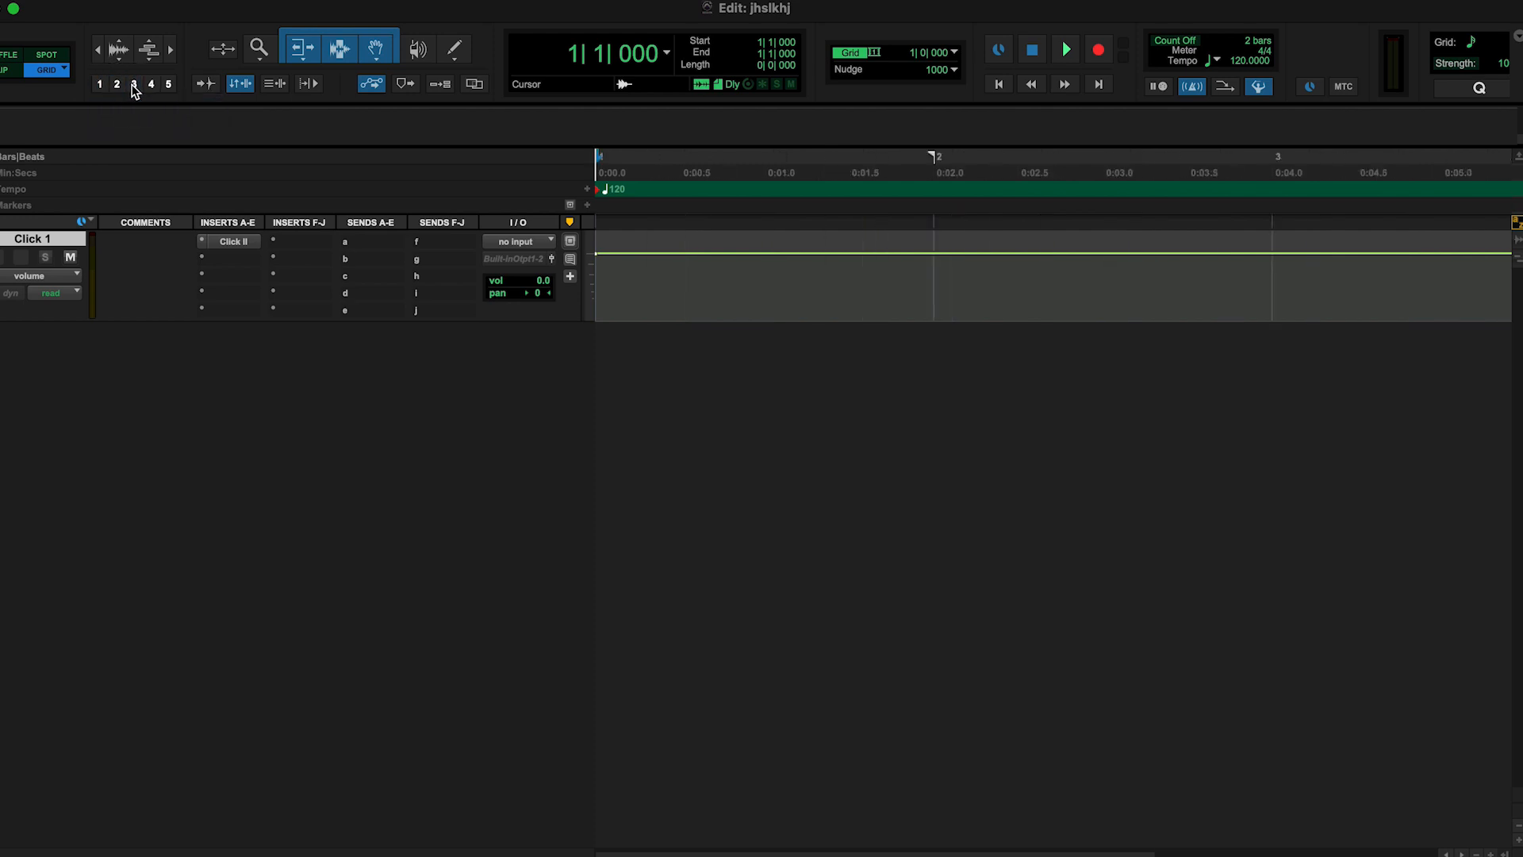
{"action": "left_click", "coordinate": [101, 85]}
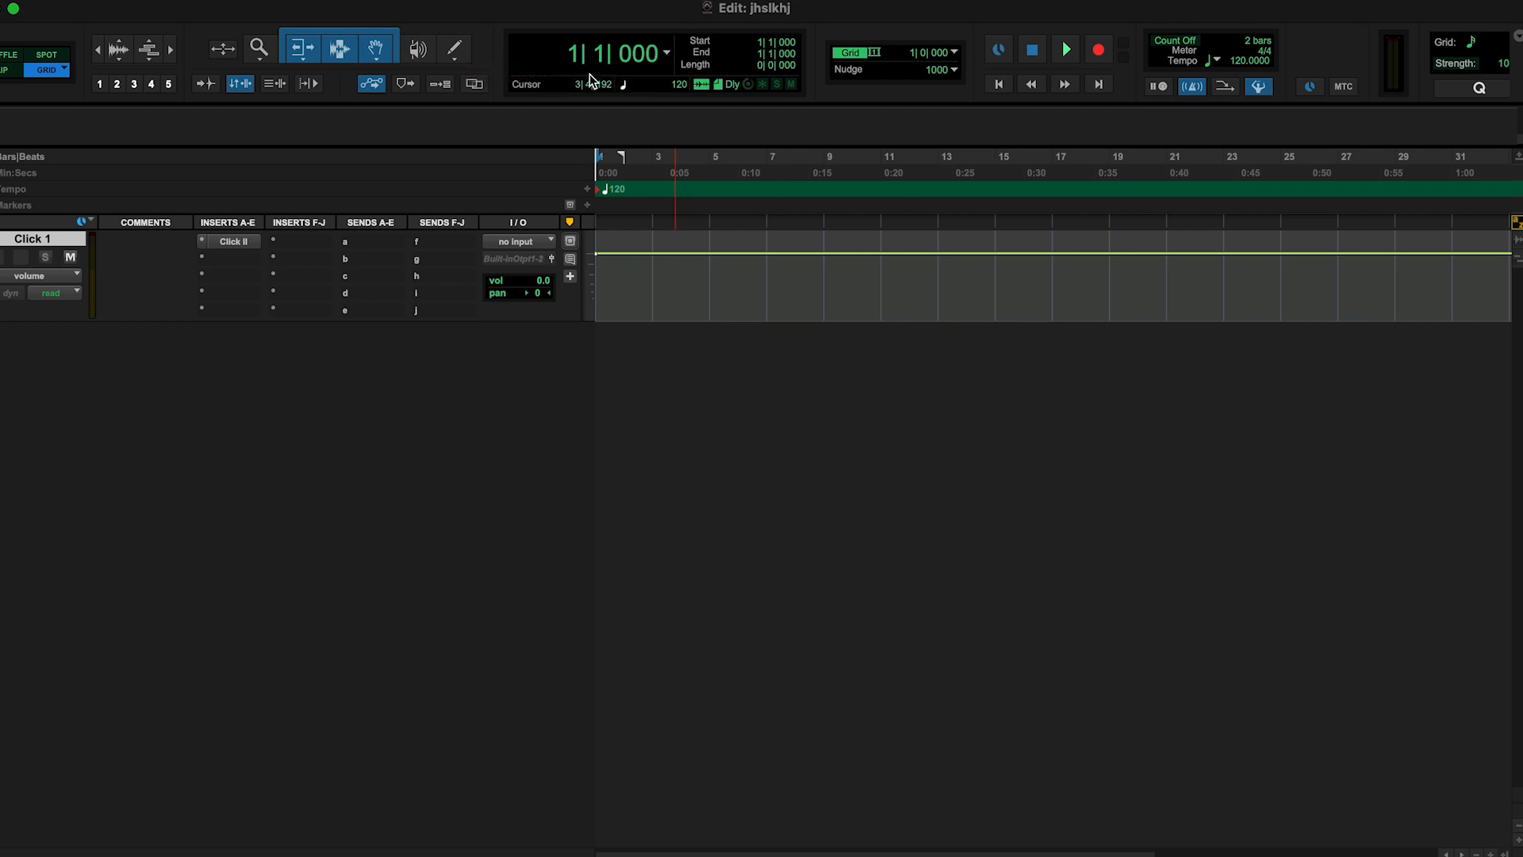
Select the individual fields of the main counter, then start and stop playback.
{"action": "left_click", "coordinate": [633, 55]}
{"action": "left_click", "coordinate": [599, 57]}
{"action": "left_click", "coordinate": [582, 61]}
{"action": "key", "text": "space"}
{"action": "key", "text": "space"}
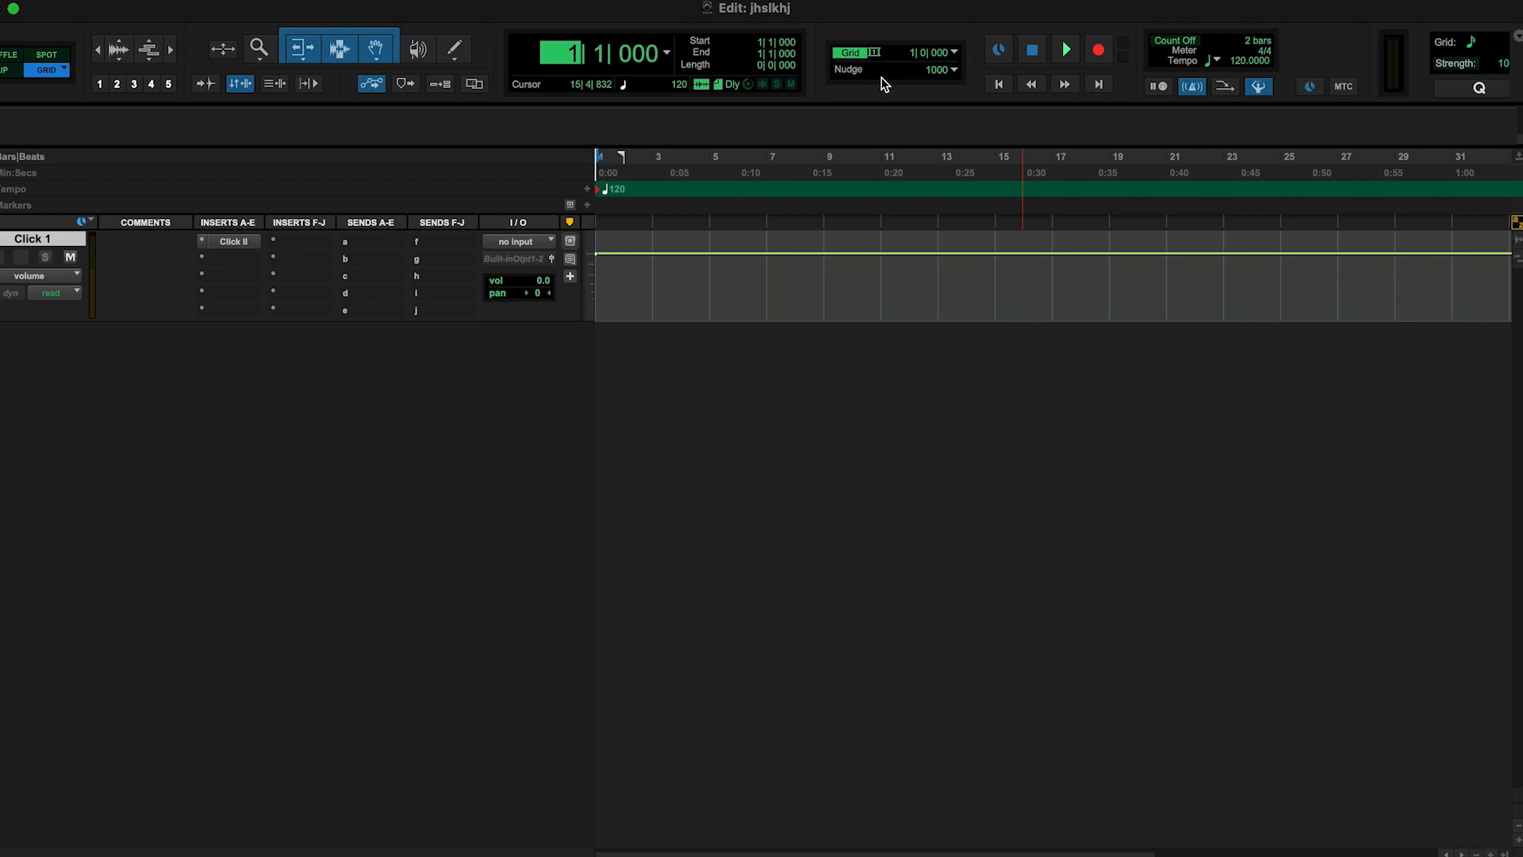
Examine the available nudge and grid values without changing either setting.
{"action": "left_click", "coordinate": [939, 71]}
{"action": "left_click", "coordinate": [950, 71]}
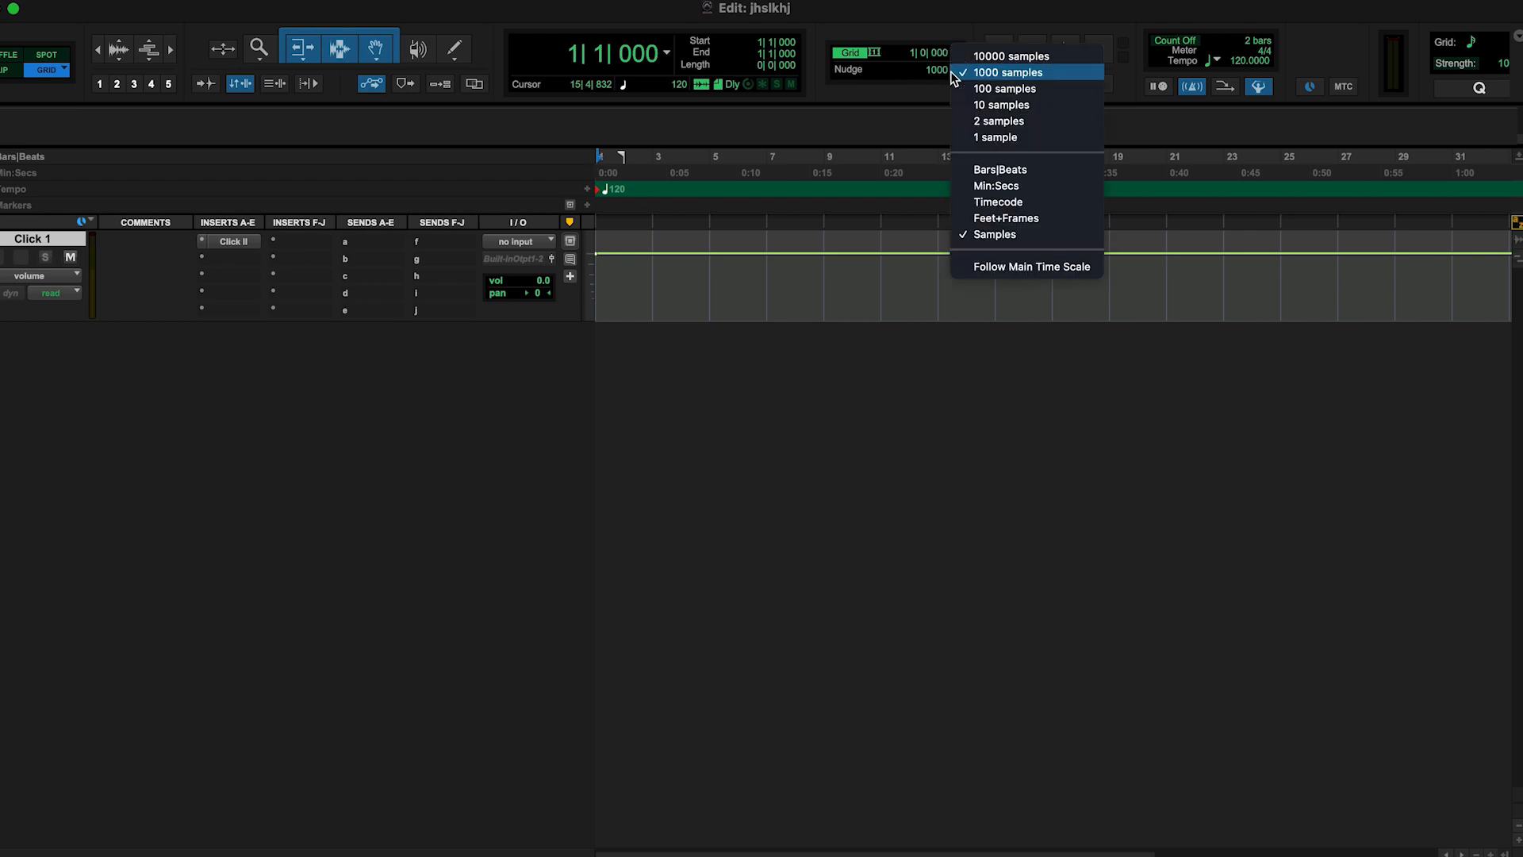
{"action": "left_click", "coordinate": [914, 93]}
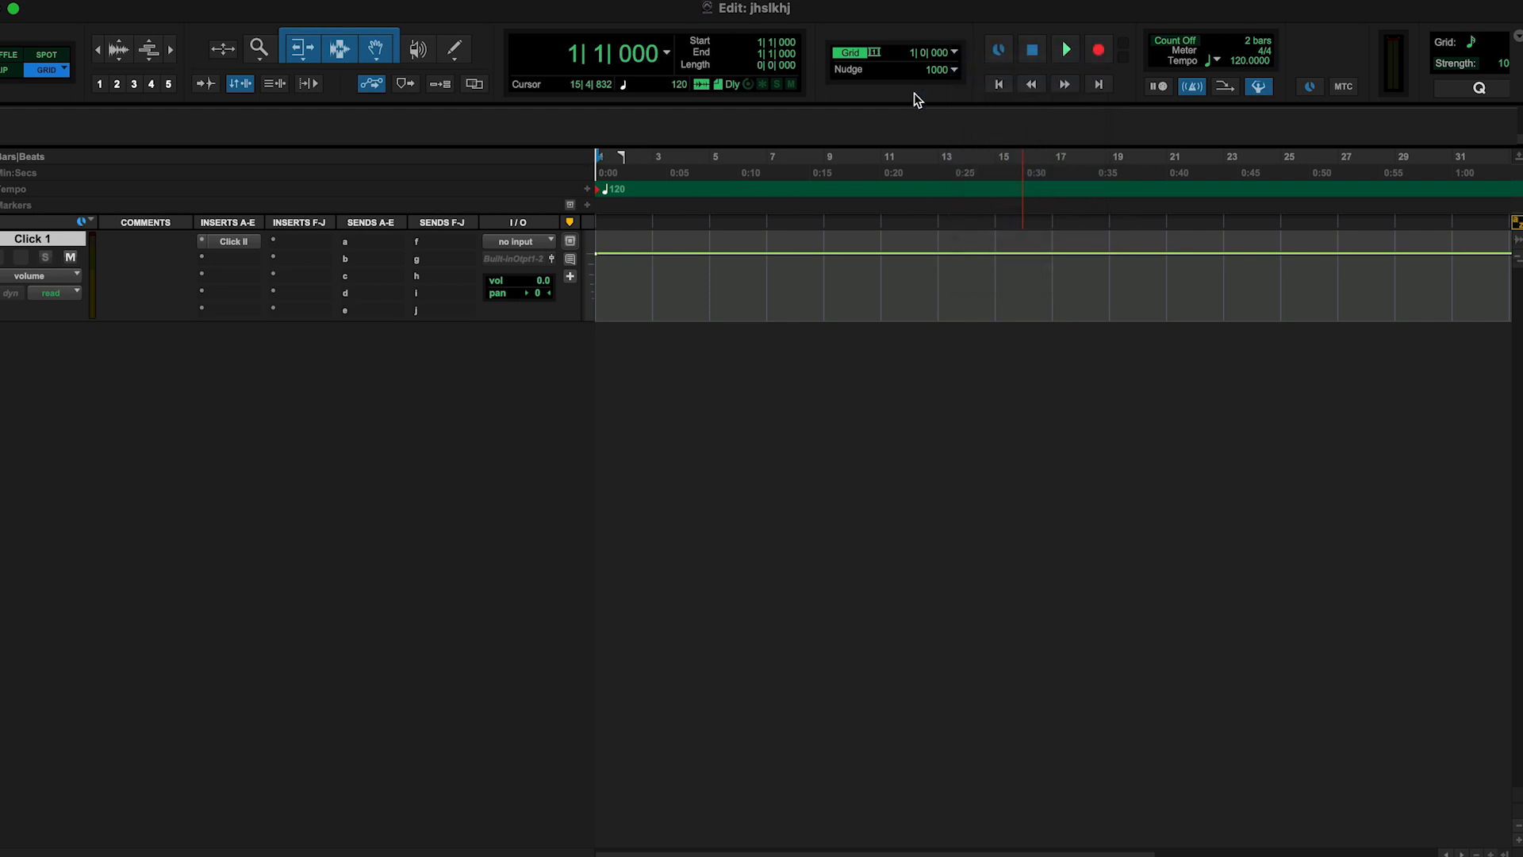
{"action": "left_click", "coordinate": [944, 52]}
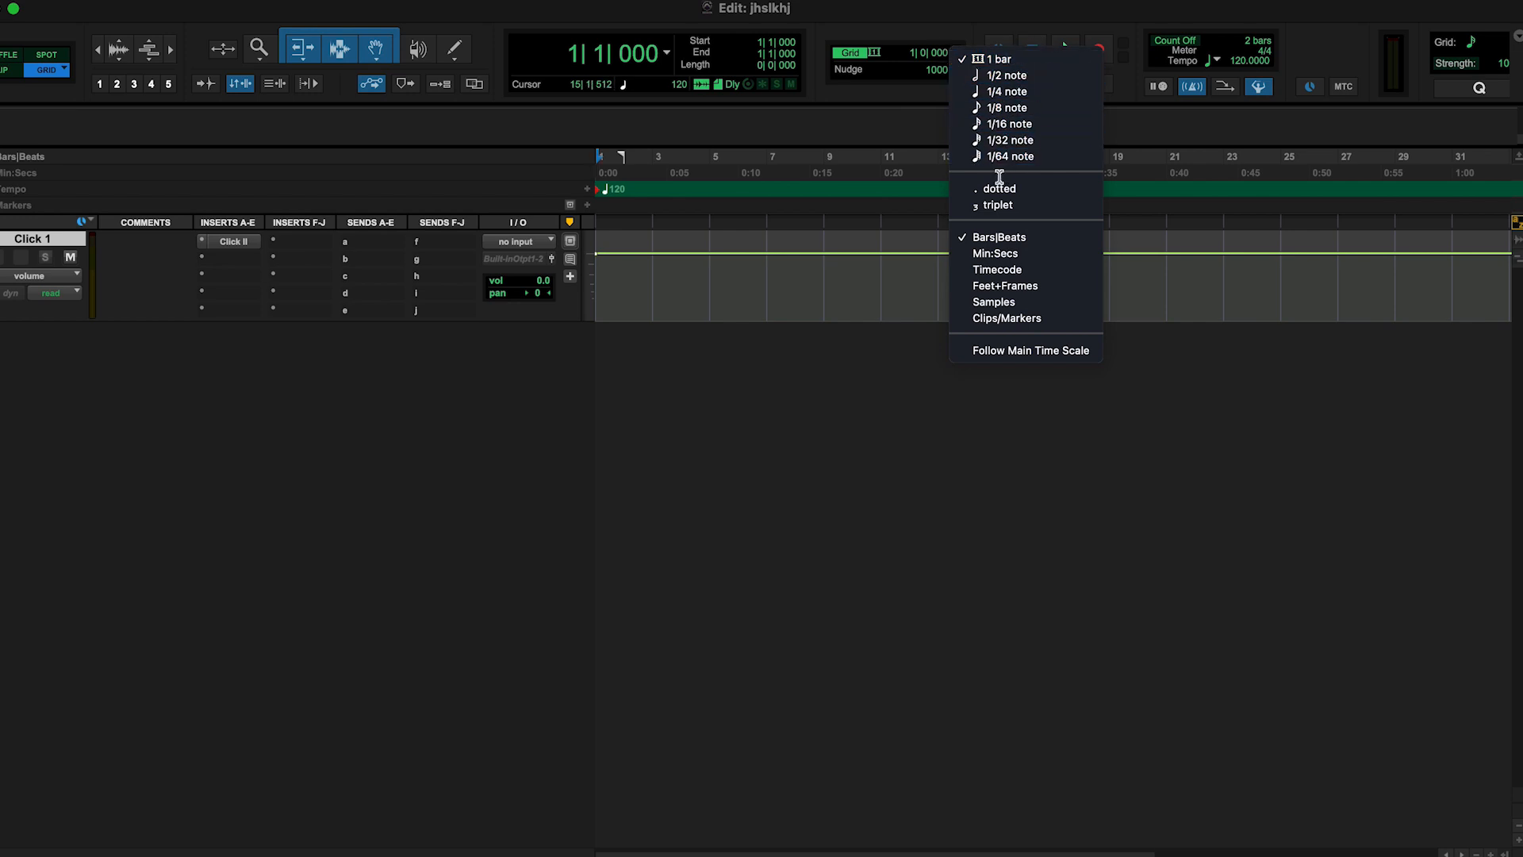
{"action": "left_click", "coordinate": [926, 32]}
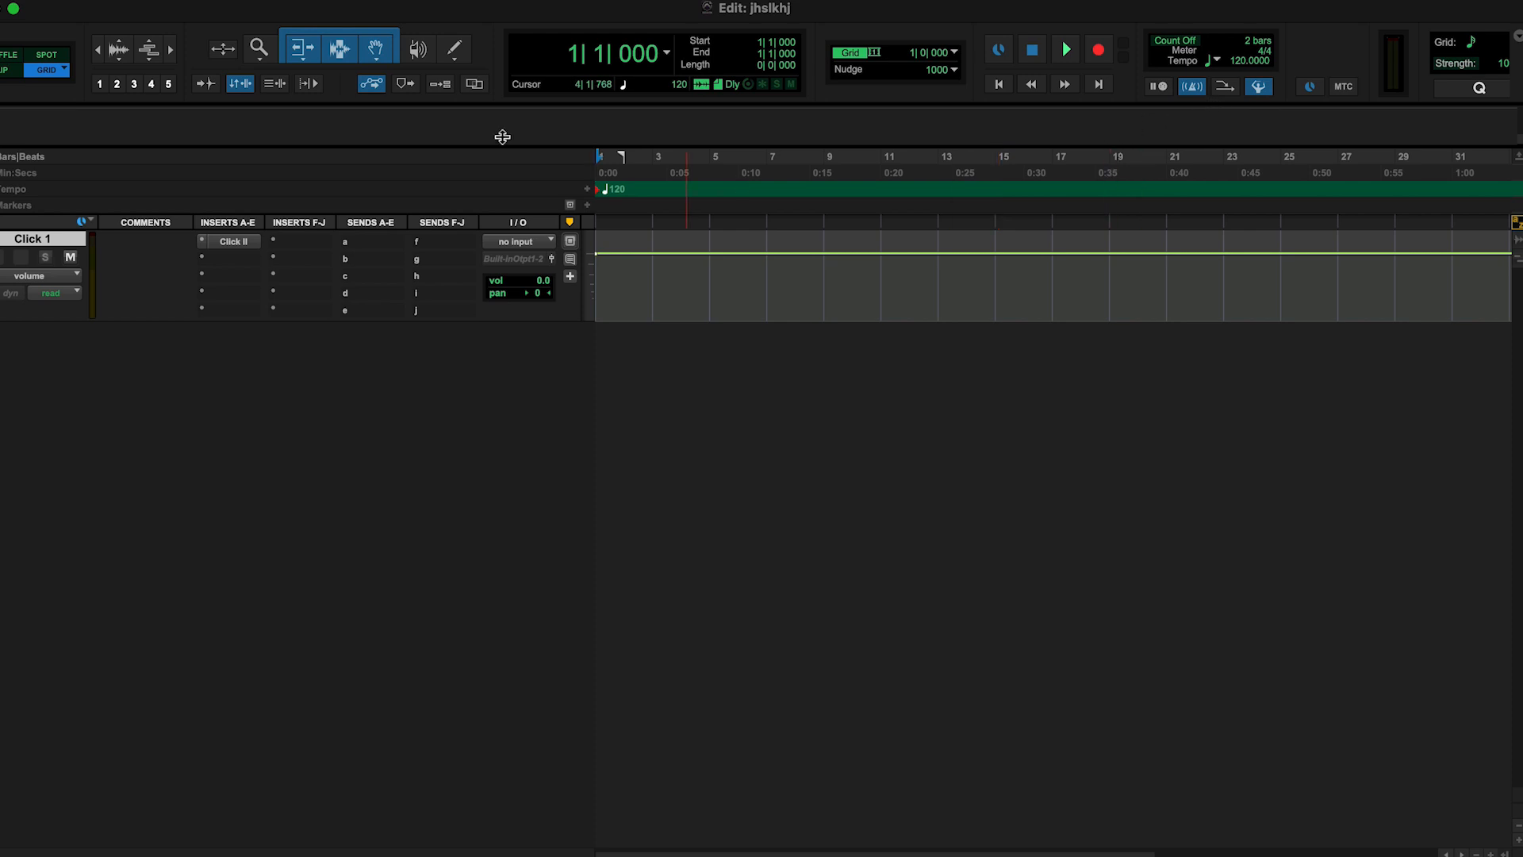
Open the Mix window and create three mono audio tracks with the name Audio.
{"action": "left_click", "coordinate": [569, 1]}
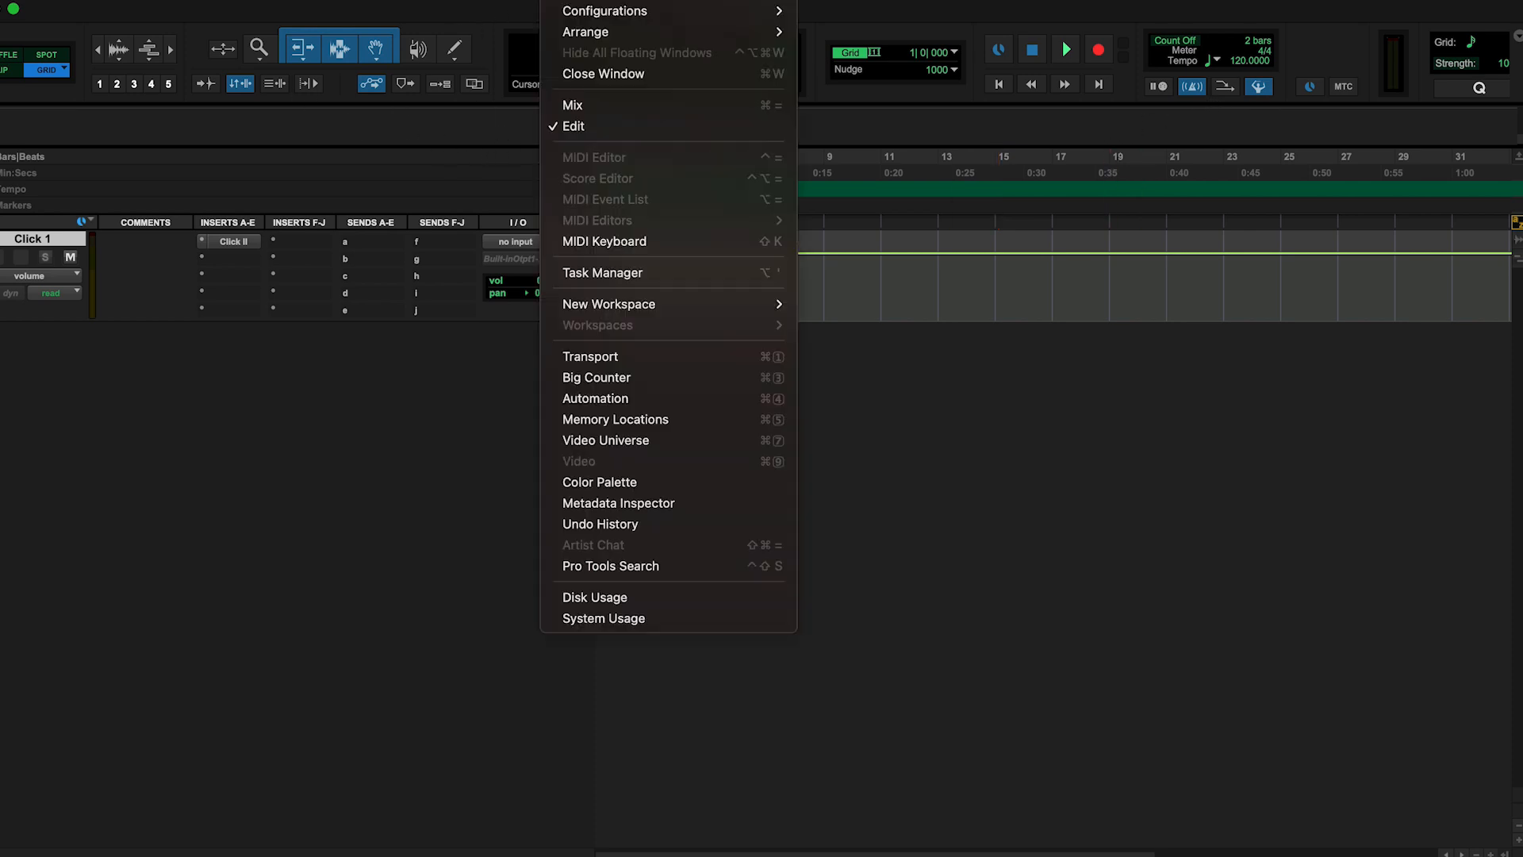
{"action": "left_click", "coordinate": [573, 108]}
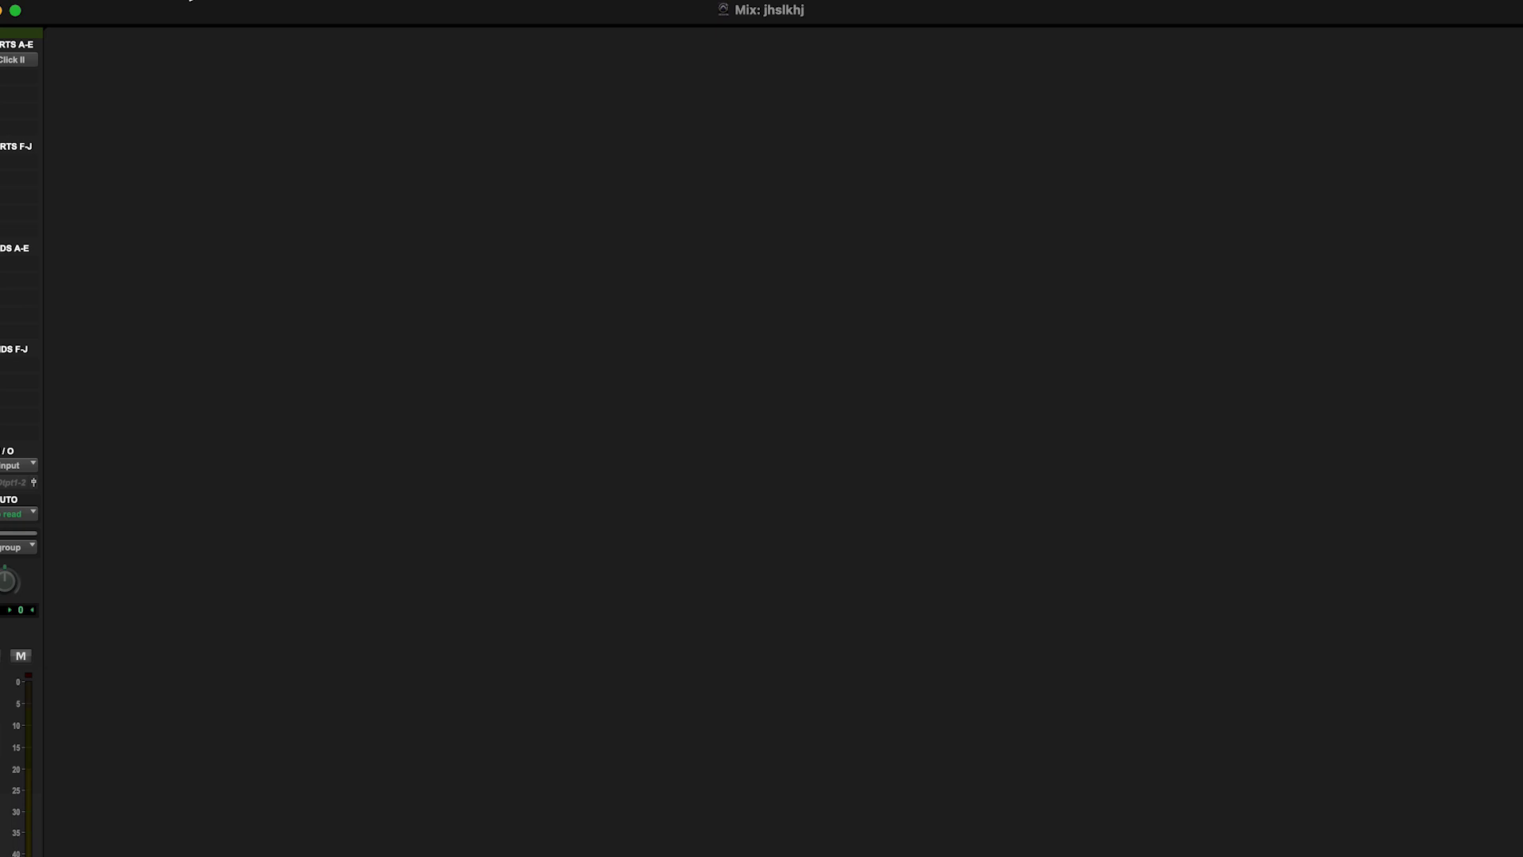
{"action": "left_click", "coordinate": [242, 0]}
{"action": "left_click", "coordinate": [240, 16]}
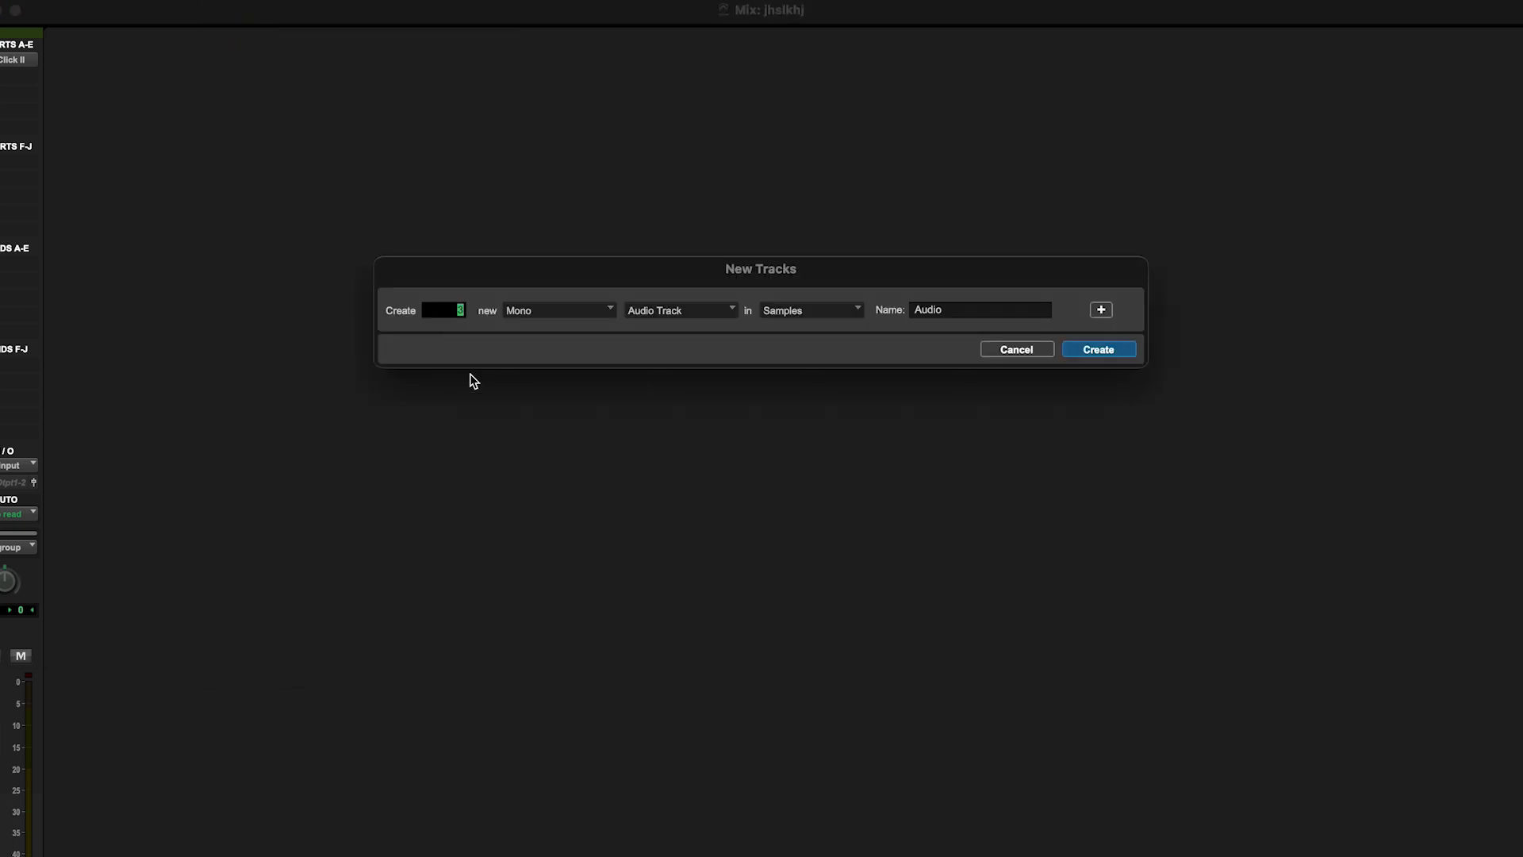
{"action": "left_click", "coordinate": [1120, 356]}
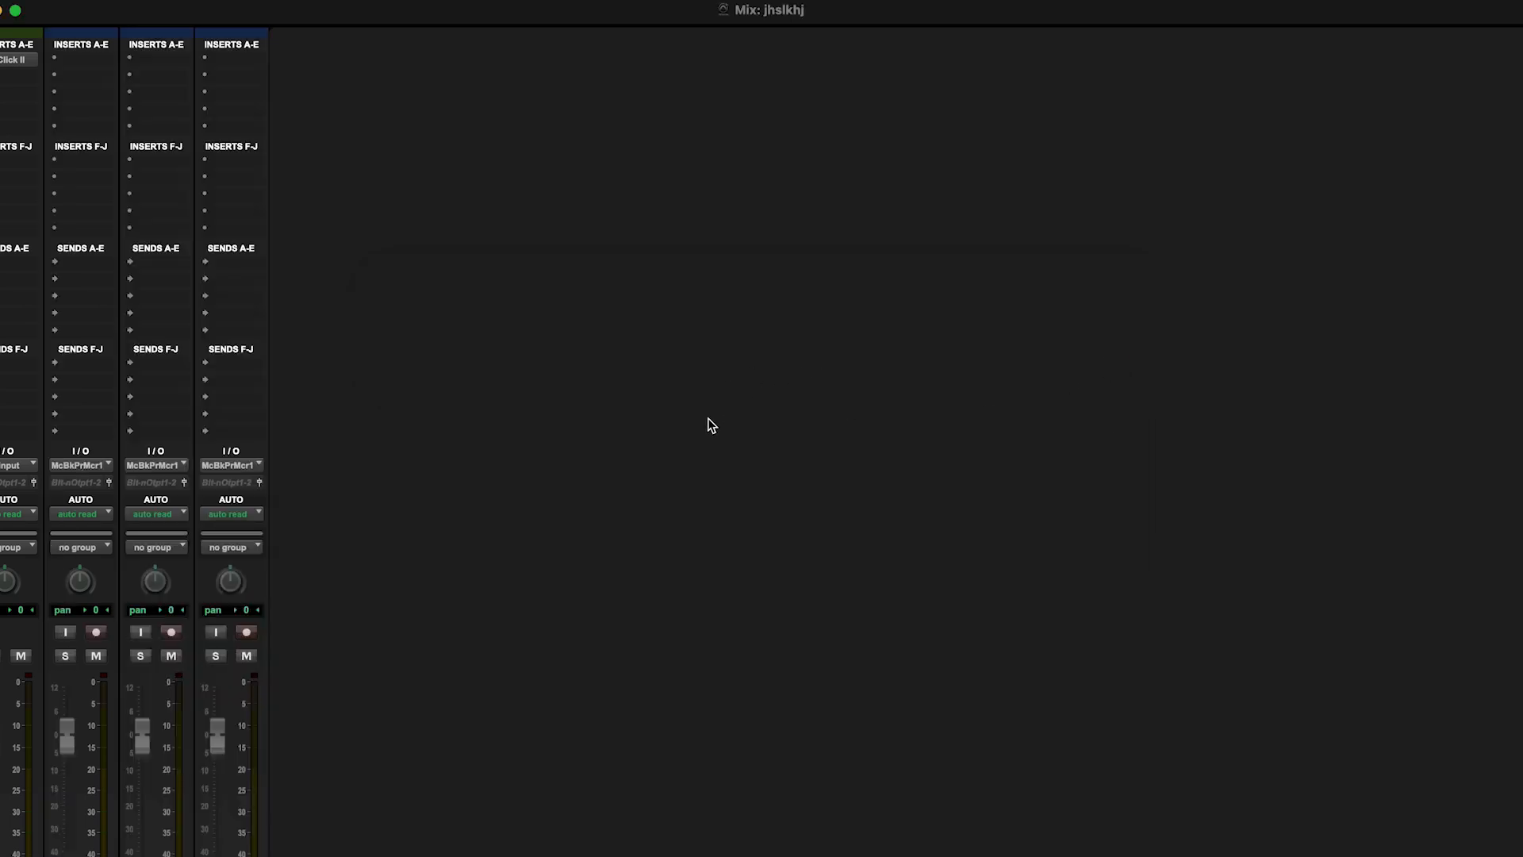
View the insert options of the first audio track's top slot and the insert search, without adding a plug-in.
{"action": "scroll", "coordinate": [714, 421], "scroll_direction": "down", "scroll_amount": 5}
{"action": "scroll", "coordinate": [712, 426], "scroll_direction": "up", "scroll_amount": 5}
{"action": "left_click", "coordinate": [75, 61]}
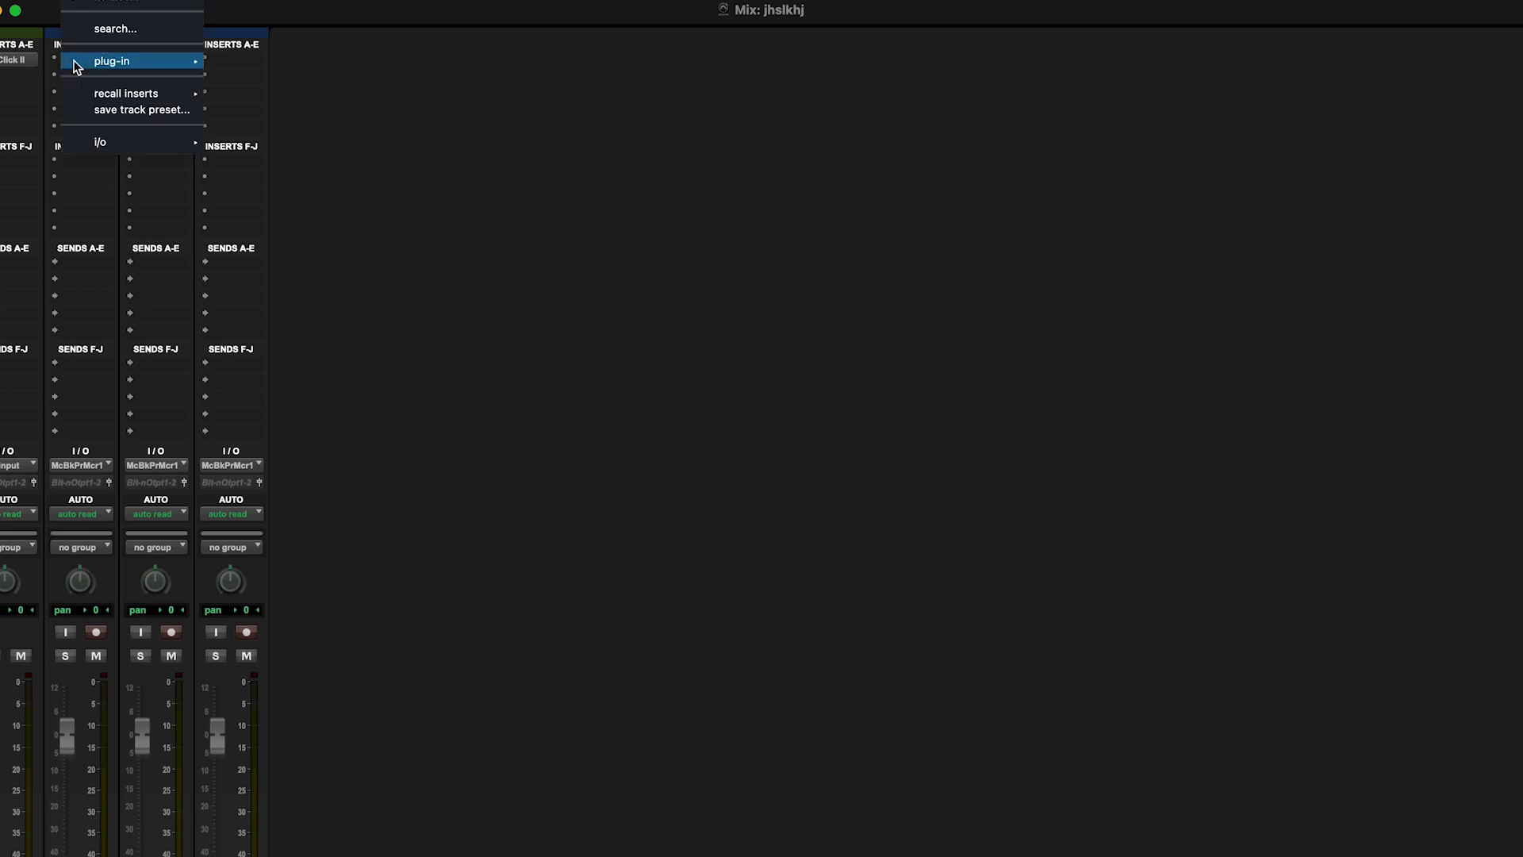
{"action": "mouse_move", "coordinate": [125, 63]}
{"action": "left_click", "coordinate": [127, 32]}
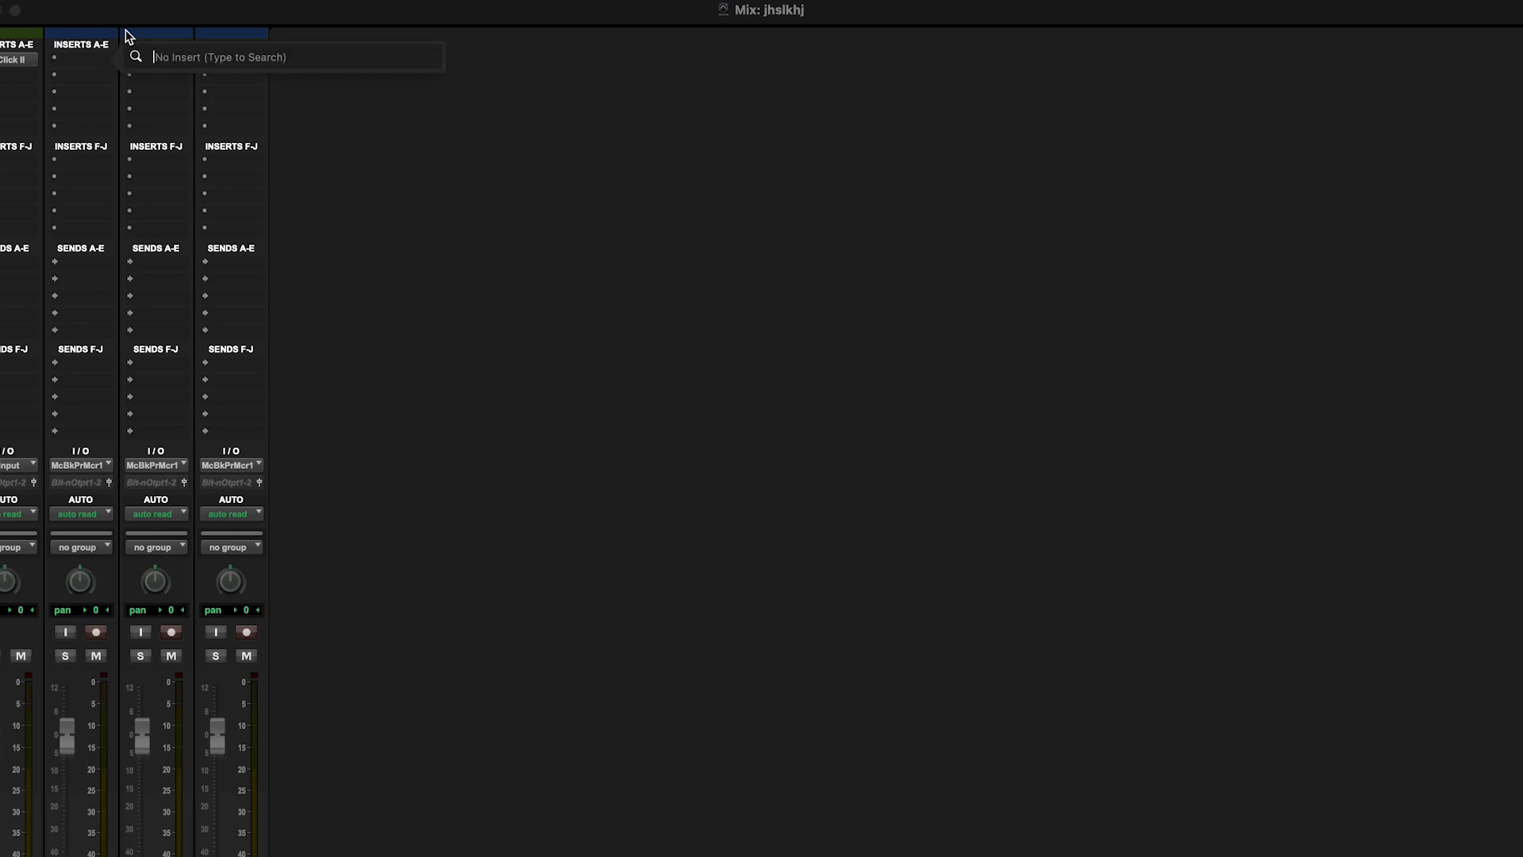
{"action": "left_click", "coordinate": [439, 317]}
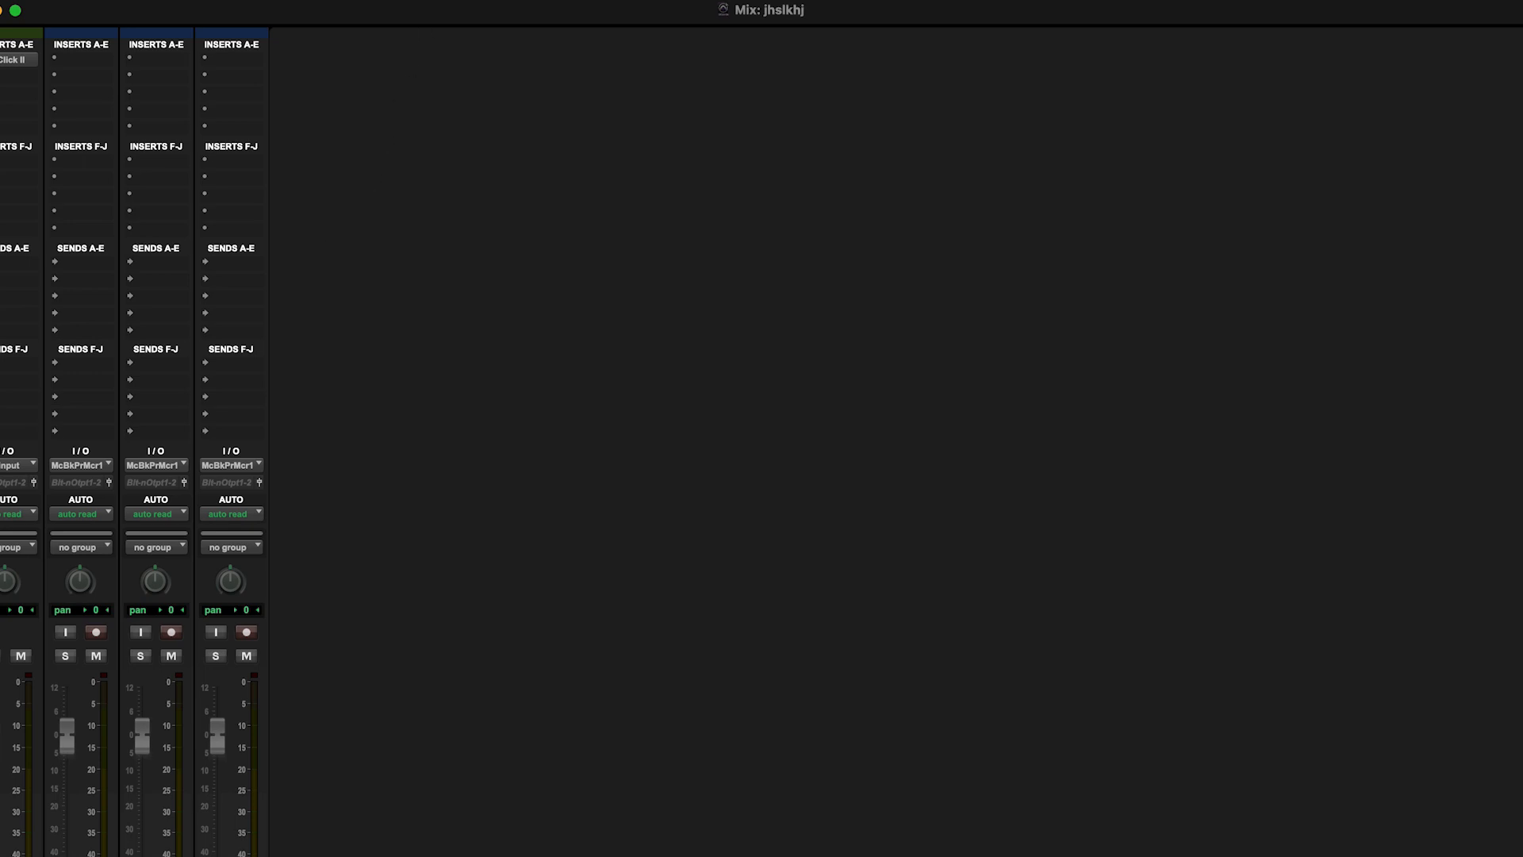
Browse the AudioSuite plug-in categories and the View options for Transport, Other Displays and Edit Window Views without changing any.
{"action": "left_click", "coordinate": [524, 0]}
{"action": "mouse_move", "coordinate": [591, 0]}
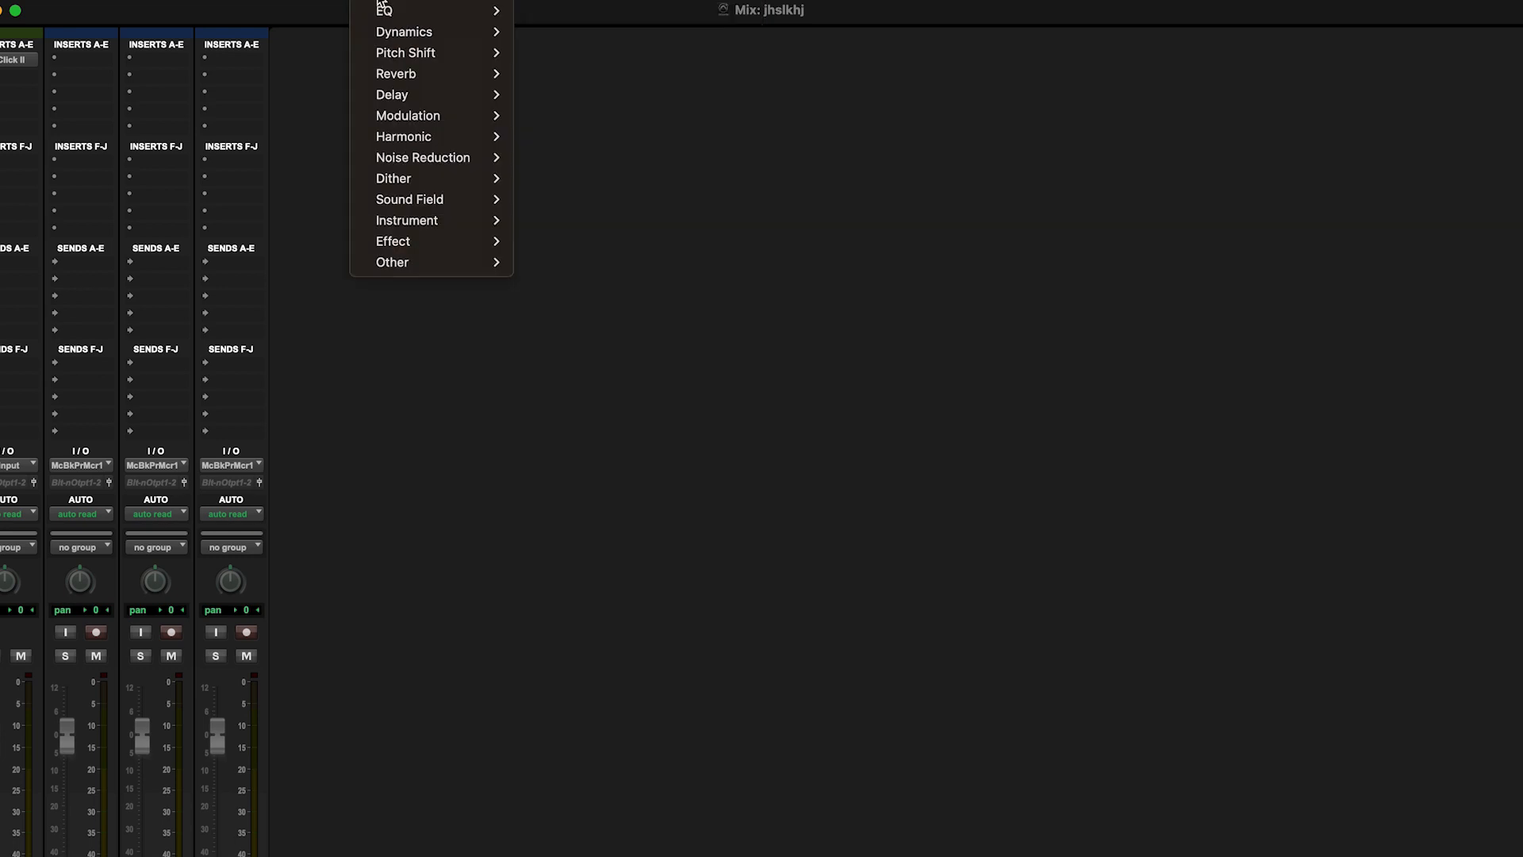
{"action": "mouse_move", "coordinate": [334, 0]}
{"action": "mouse_move", "coordinate": [170, 0]}
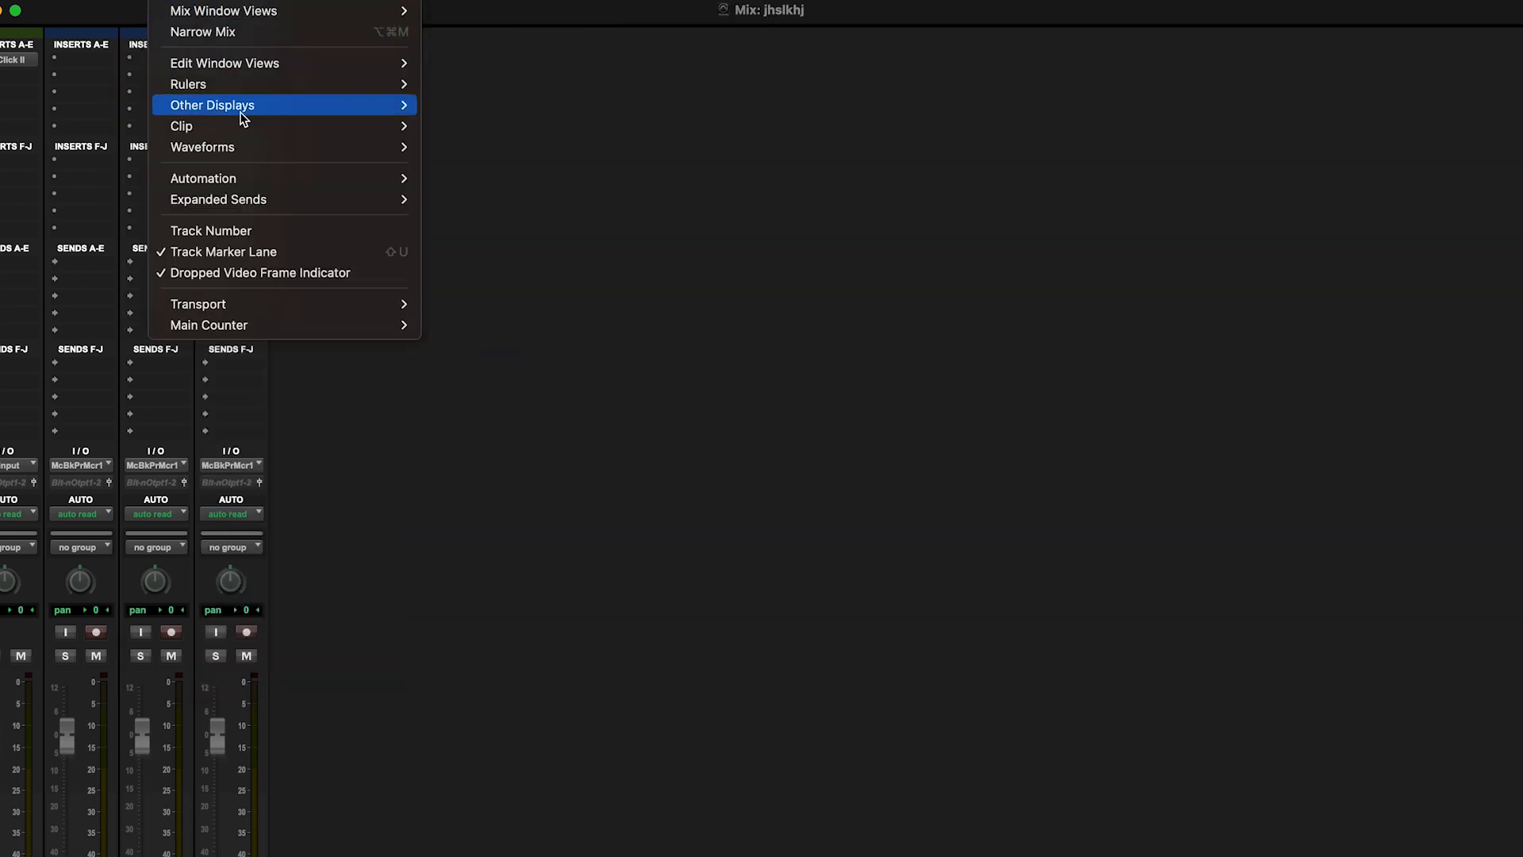
{"action": "mouse_move", "coordinate": [284, 313]}
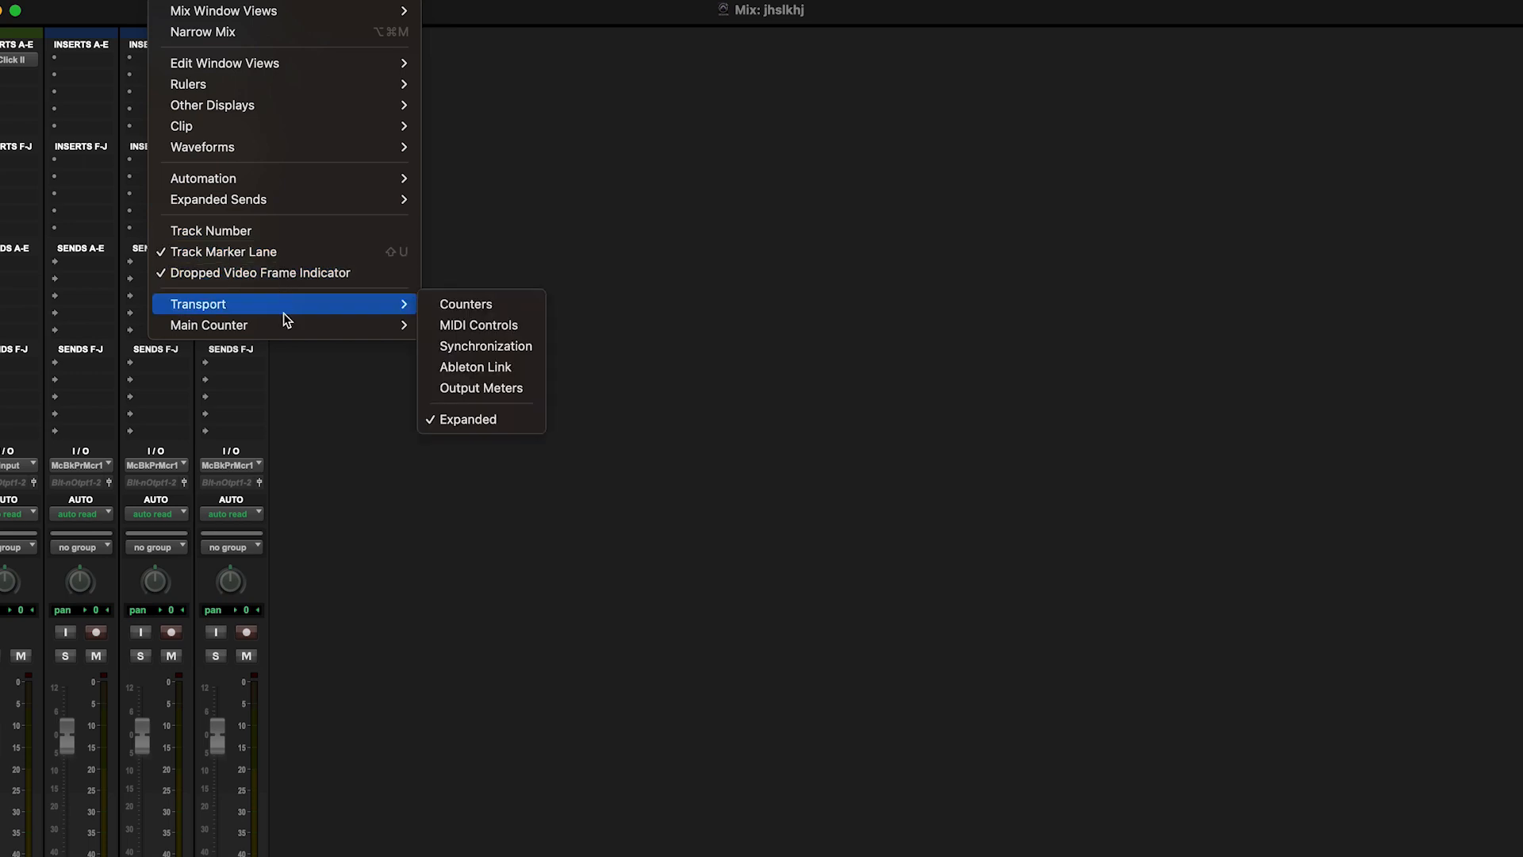
{"action": "mouse_move", "coordinate": [296, 151]}
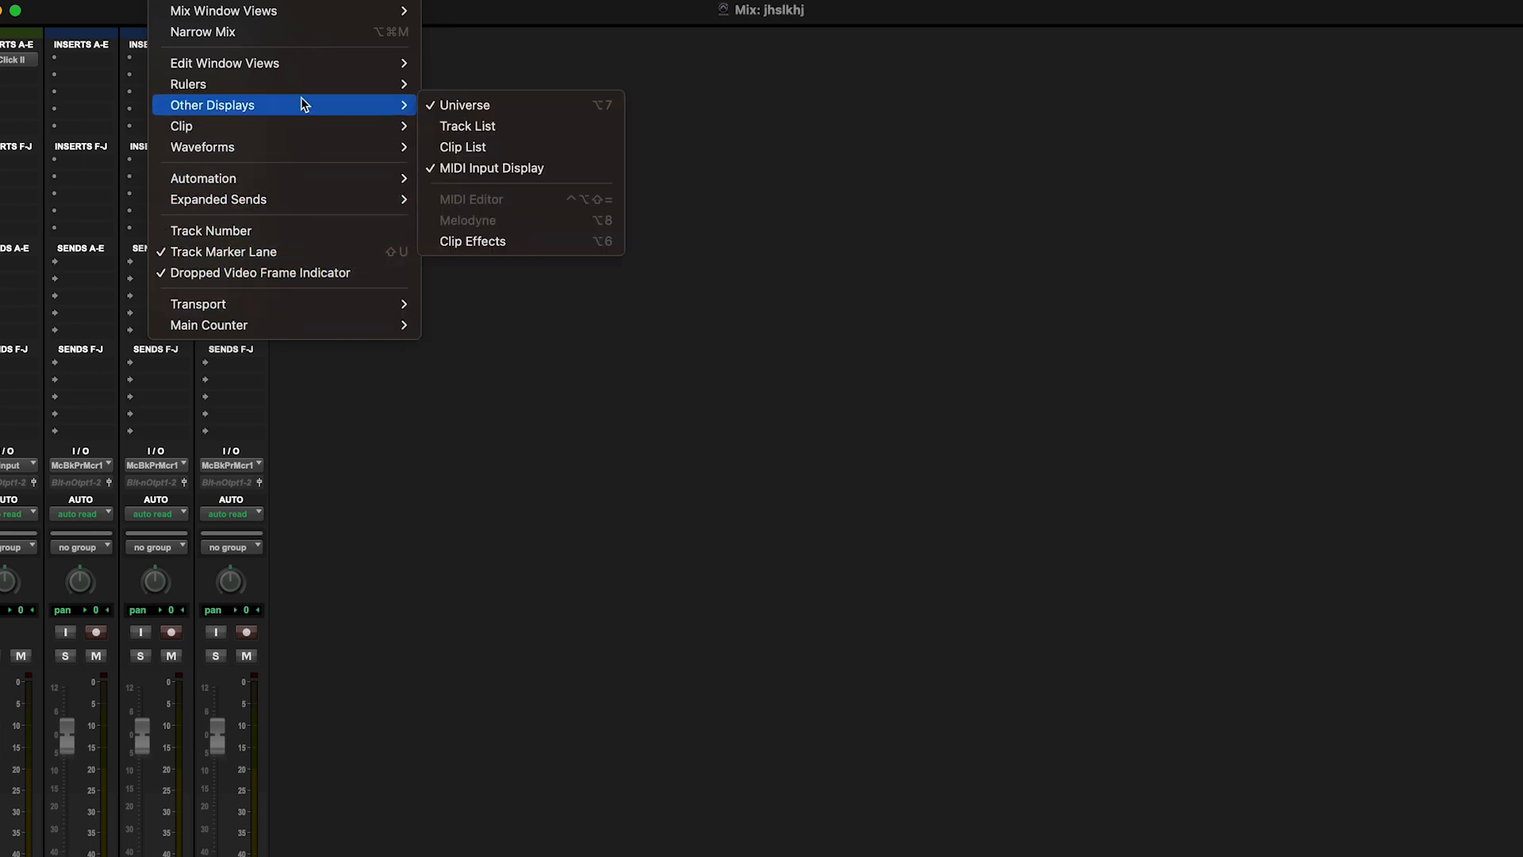
{"action": "mouse_move", "coordinate": [306, 93]}
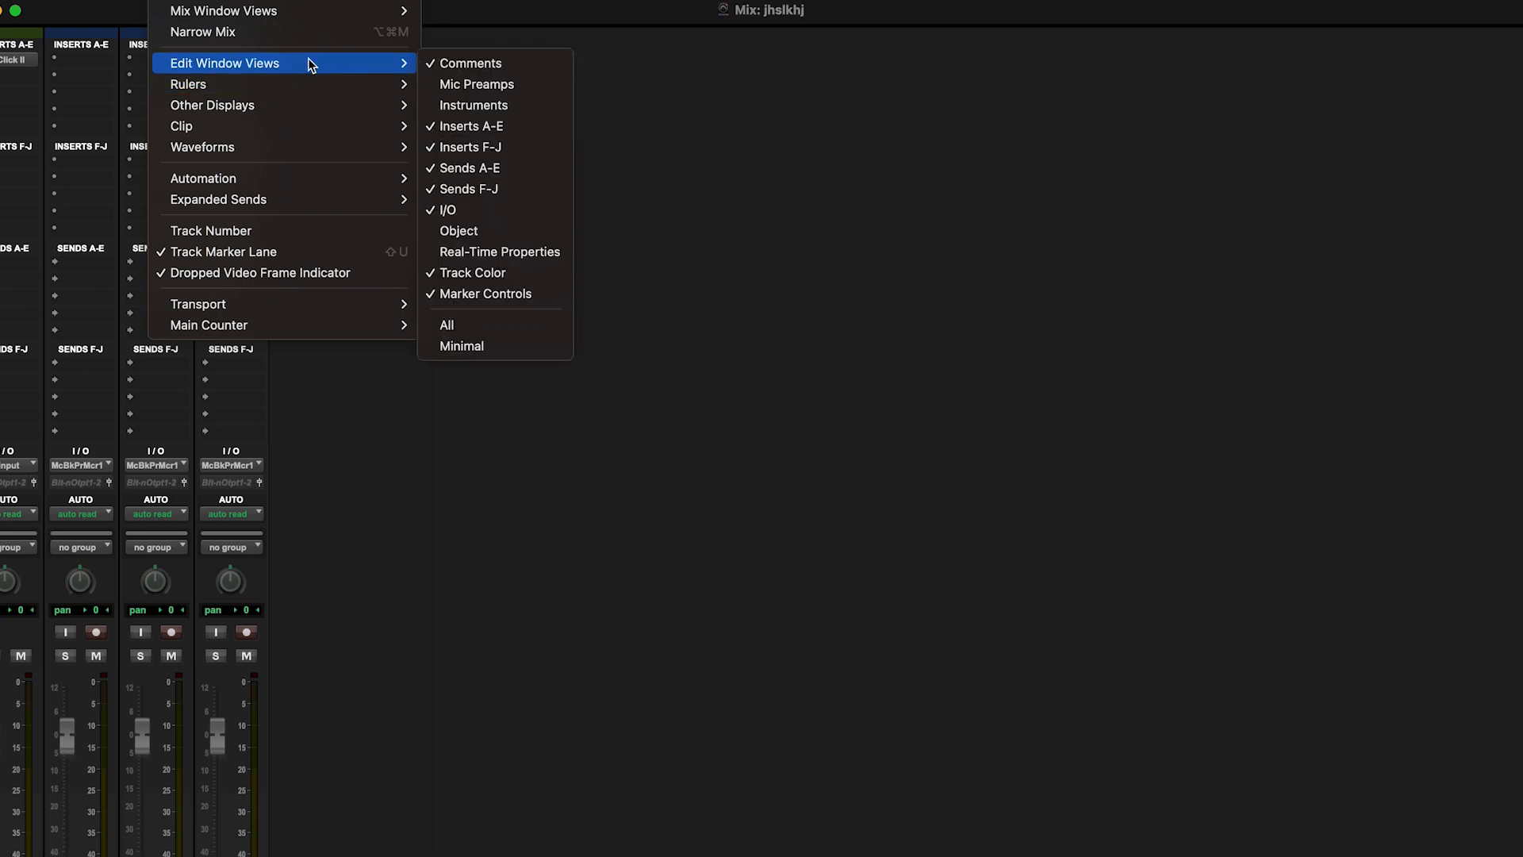
{"action": "left_click", "coordinate": [564, 432]}
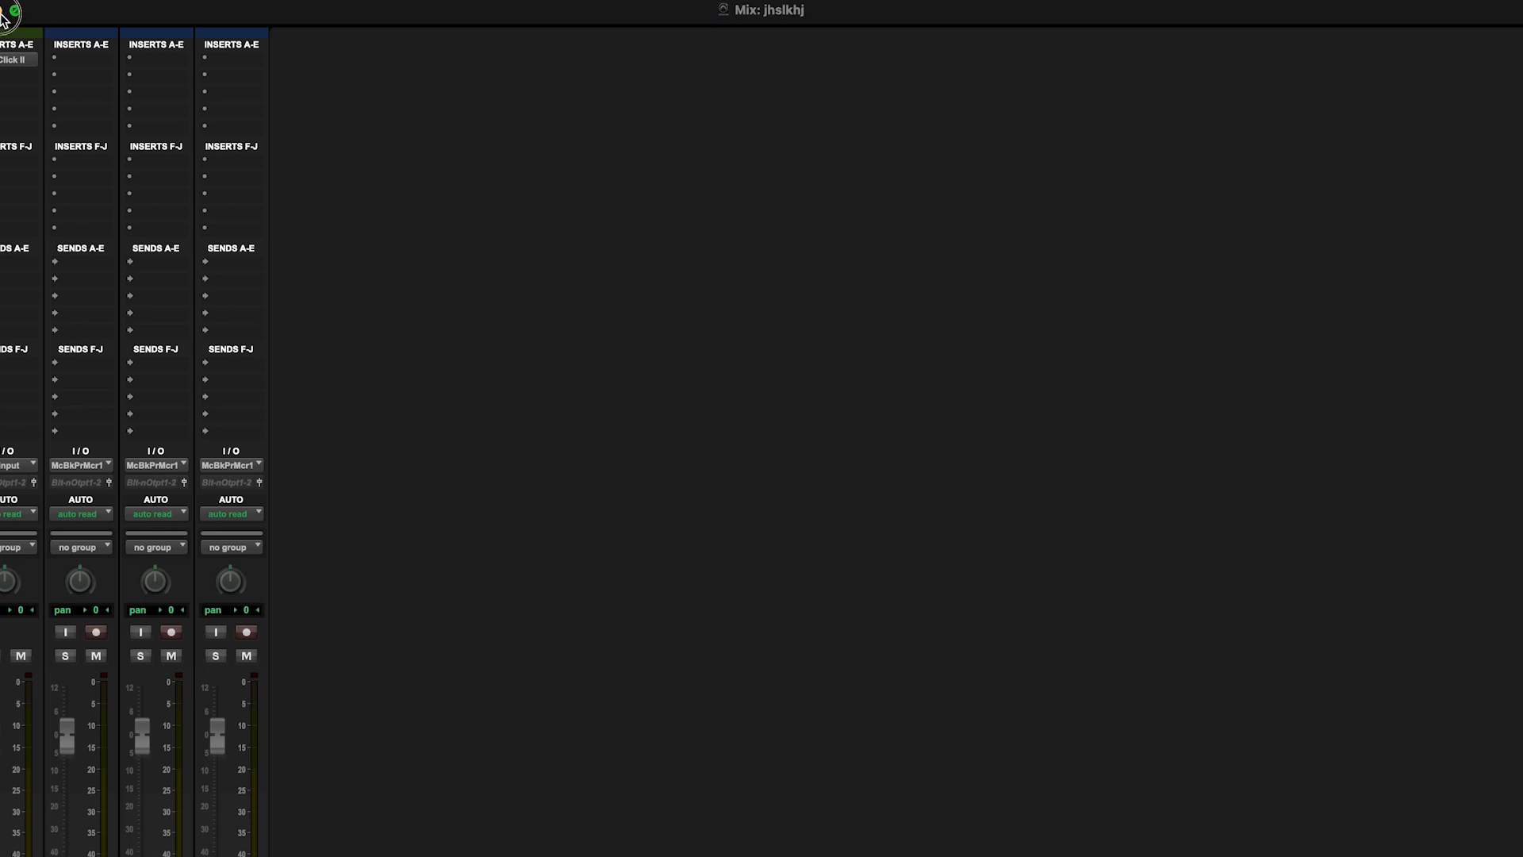
Minimize the Mix window to return to the Edit window, and look through the session options and AudioSuite plug-in categories.
{"action": "left_click", "coordinate": [2, 13]}
{"action": "left_click", "coordinate": [480, 1]}
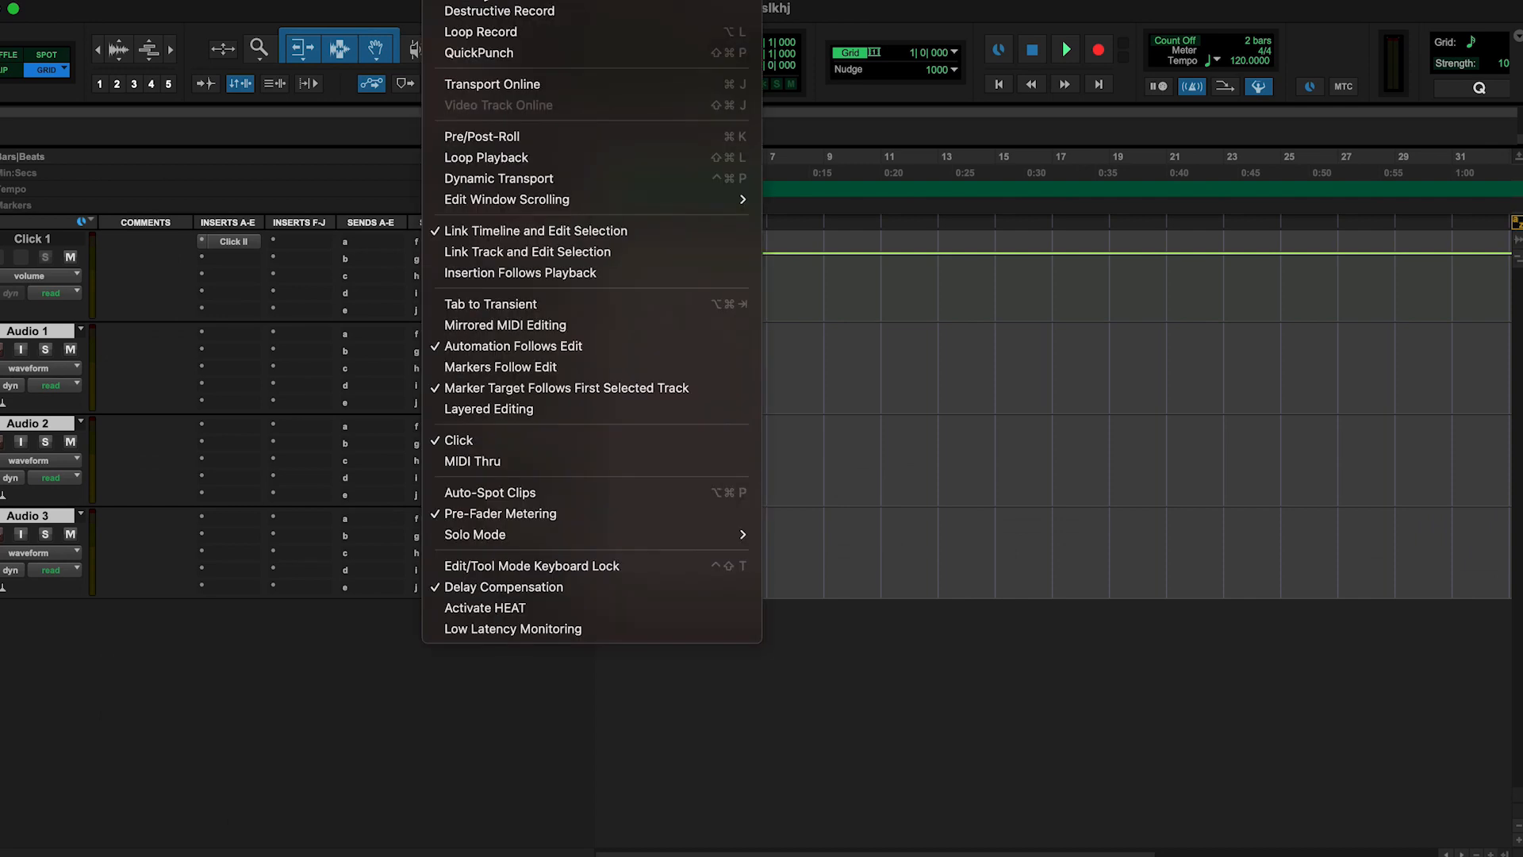
{"action": "mouse_move", "coordinate": [385, 1]}
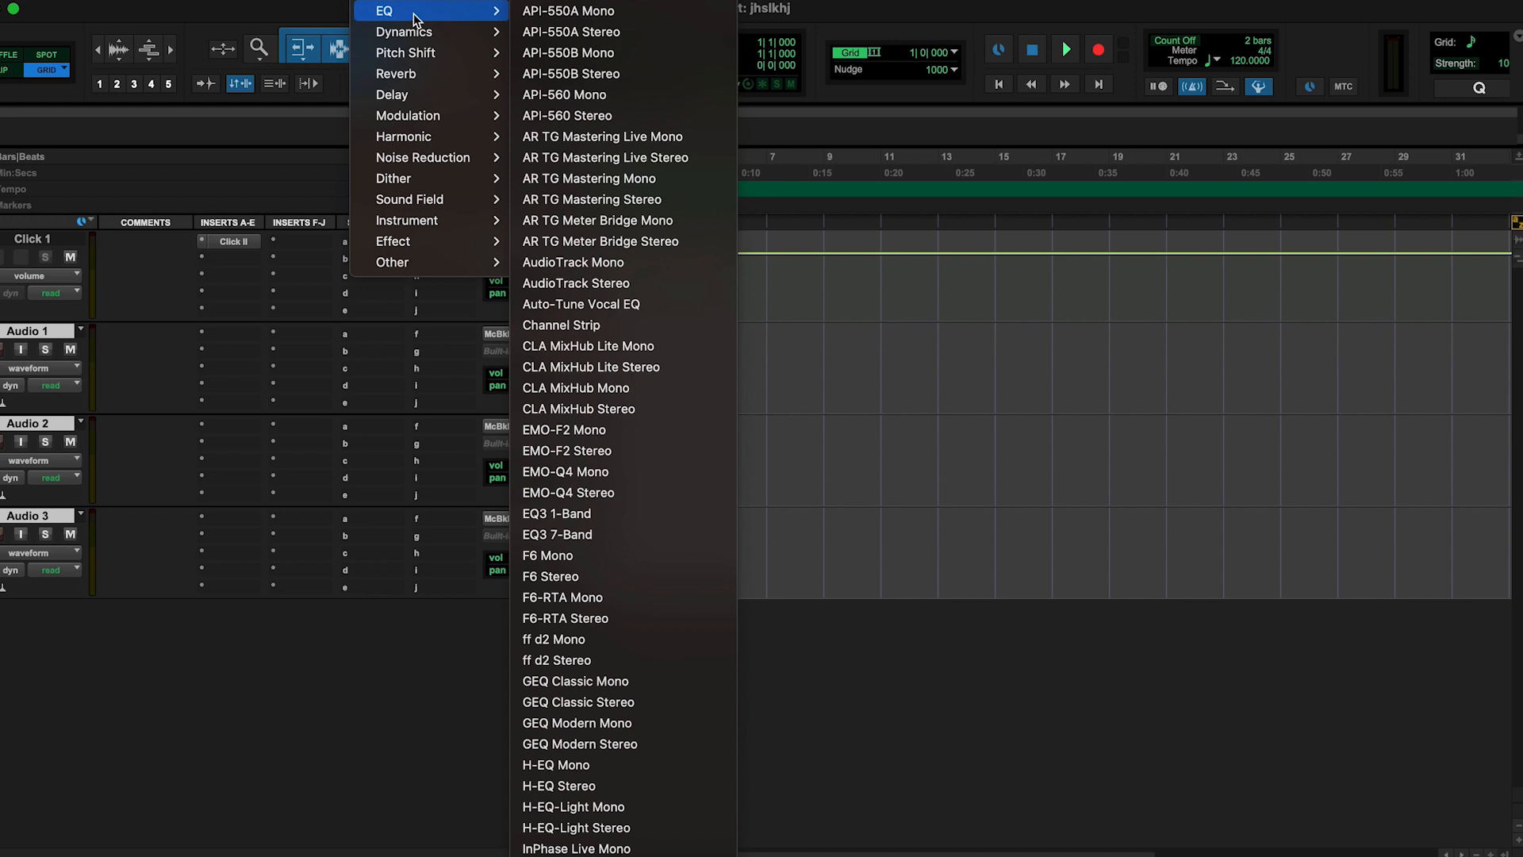
{"action": "mouse_move", "coordinate": [418, 39]}
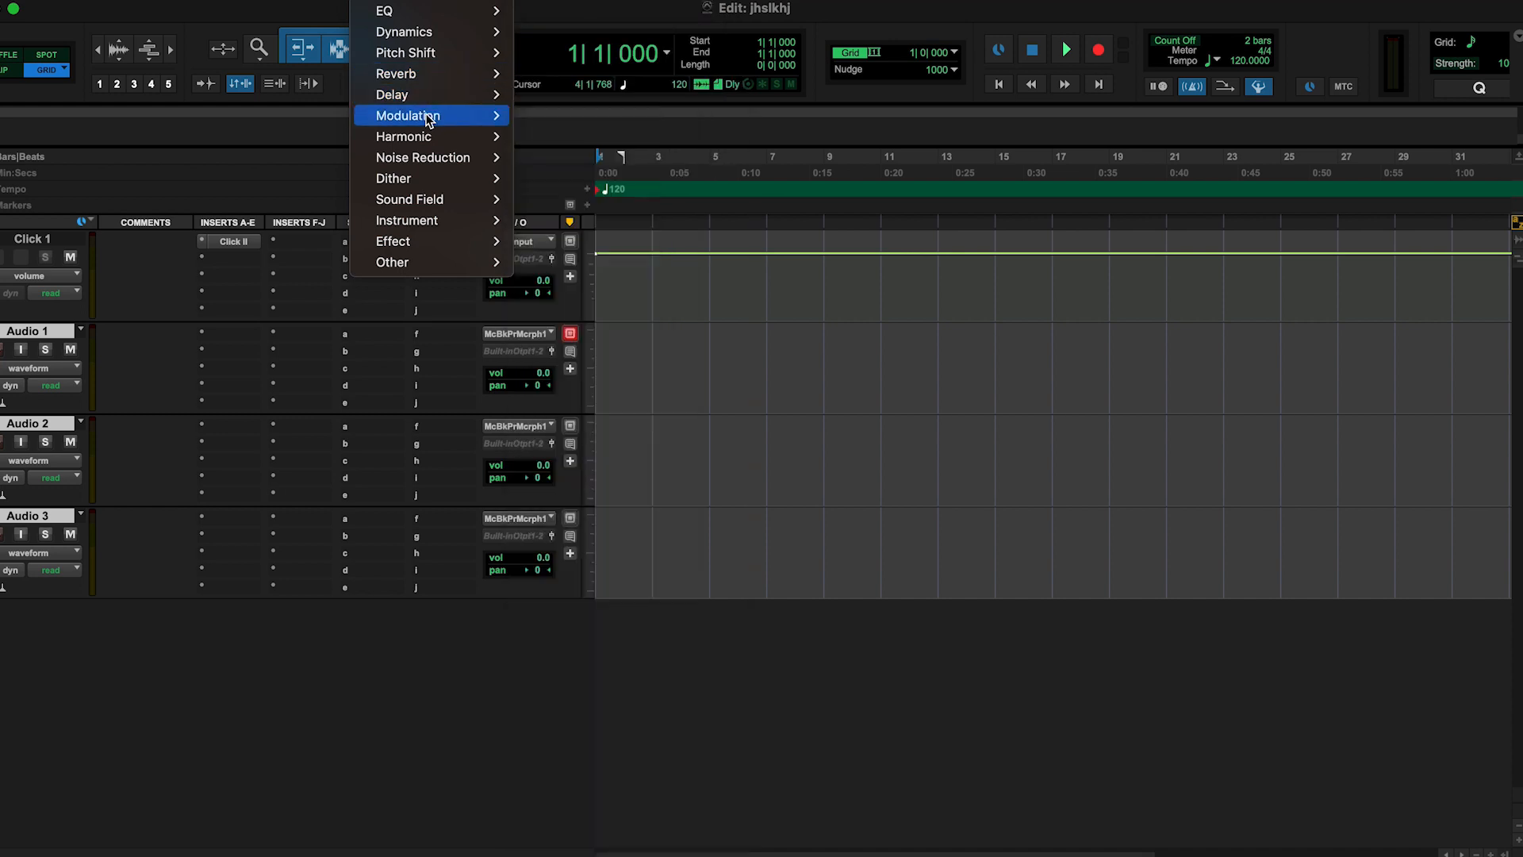
{"action": "mouse_move", "coordinate": [425, 119]}
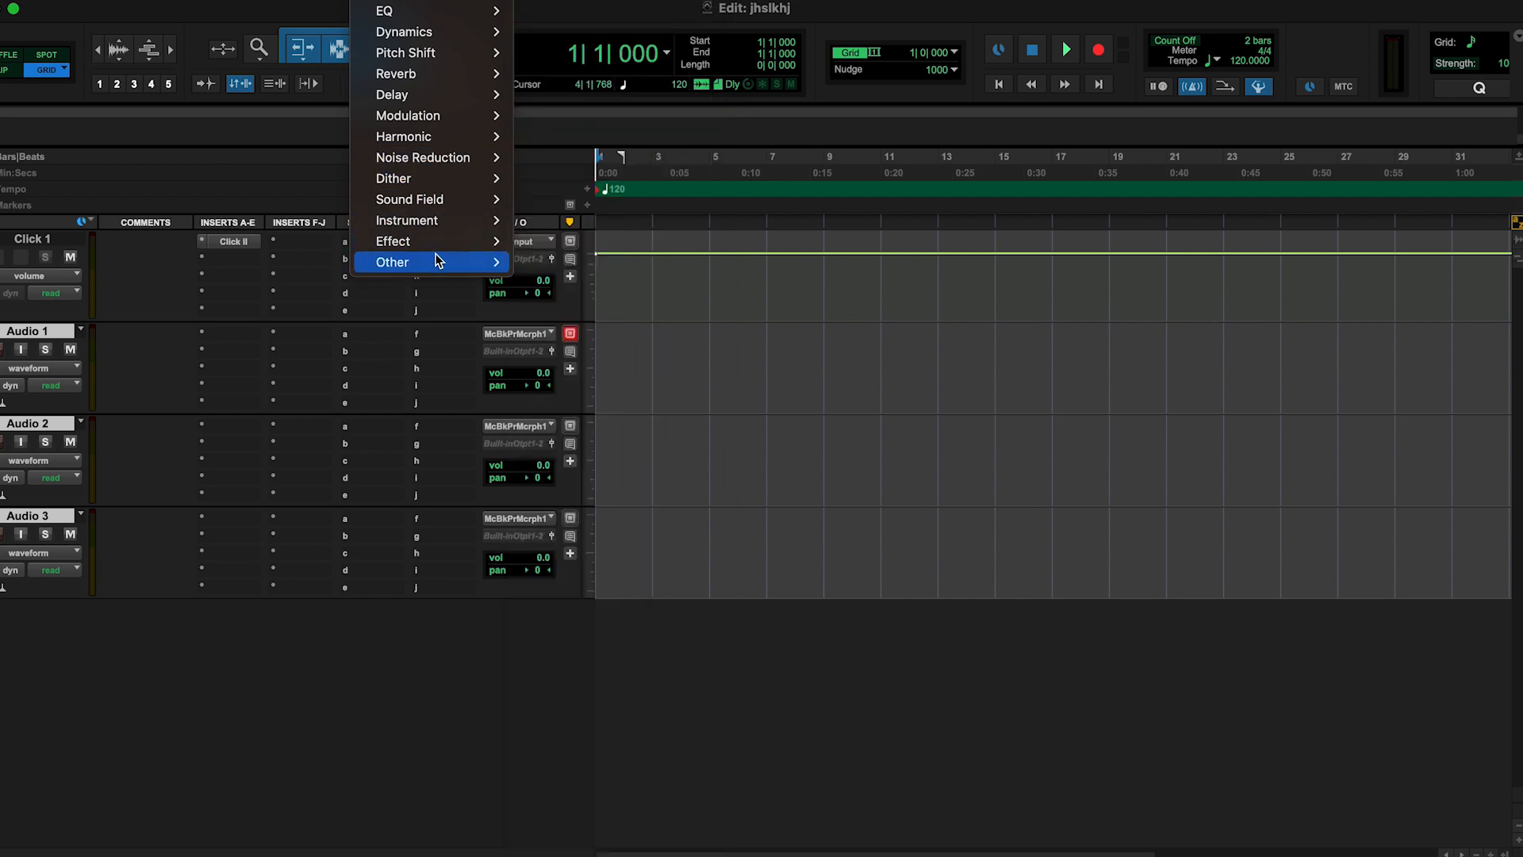
{"action": "mouse_move", "coordinate": [439, 261]}
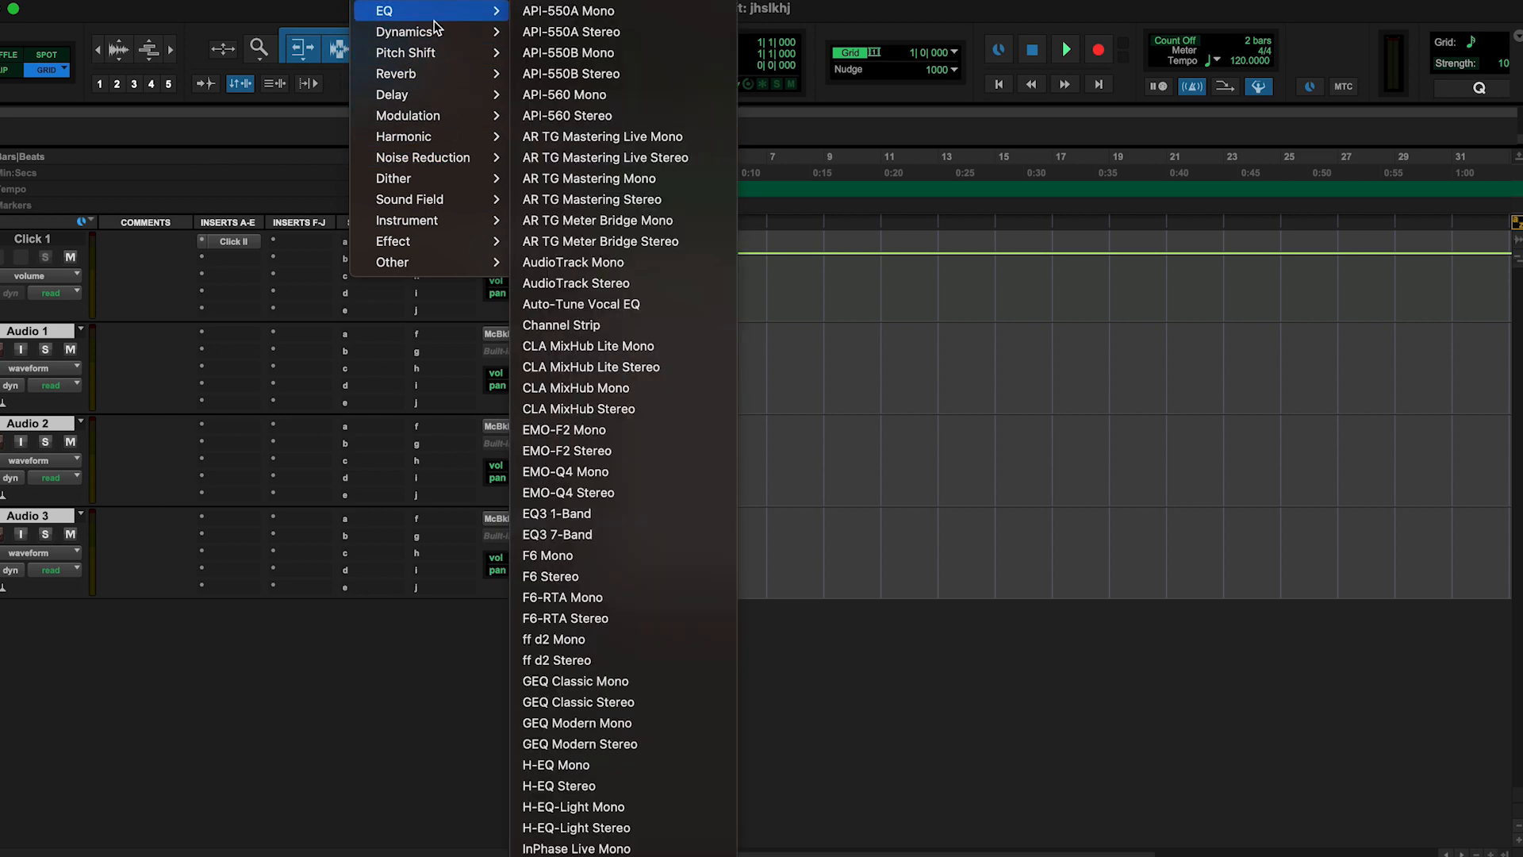
{"action": "left_click", "coordinate": [416, 691]}
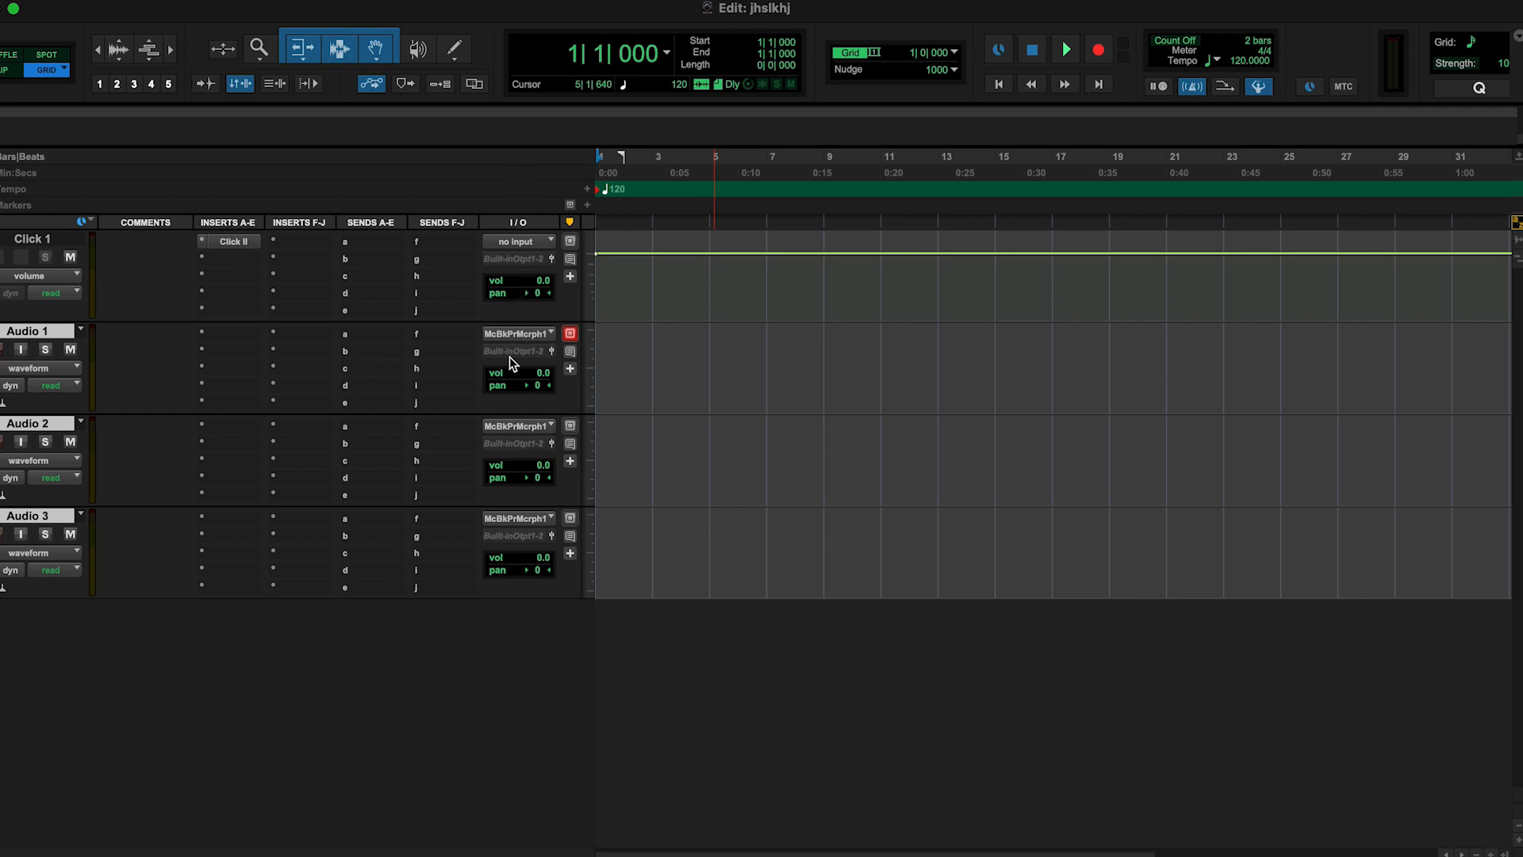
Set the Audio 1 track's volume to -13.8 and its pan to 11 right, and view its insert options.
{"action": "mouse_move", "coordinate": [534, 377]}
{"action": "left_mouse_down"}
{"action": "mouse_move", "coordinate": [527, 393]}
{"action": "mouse_move", "coordinate": [553, 397]}
{"action": "left_mouse_up"}
{"action": "left_click", "coordinate": [238, 345]}
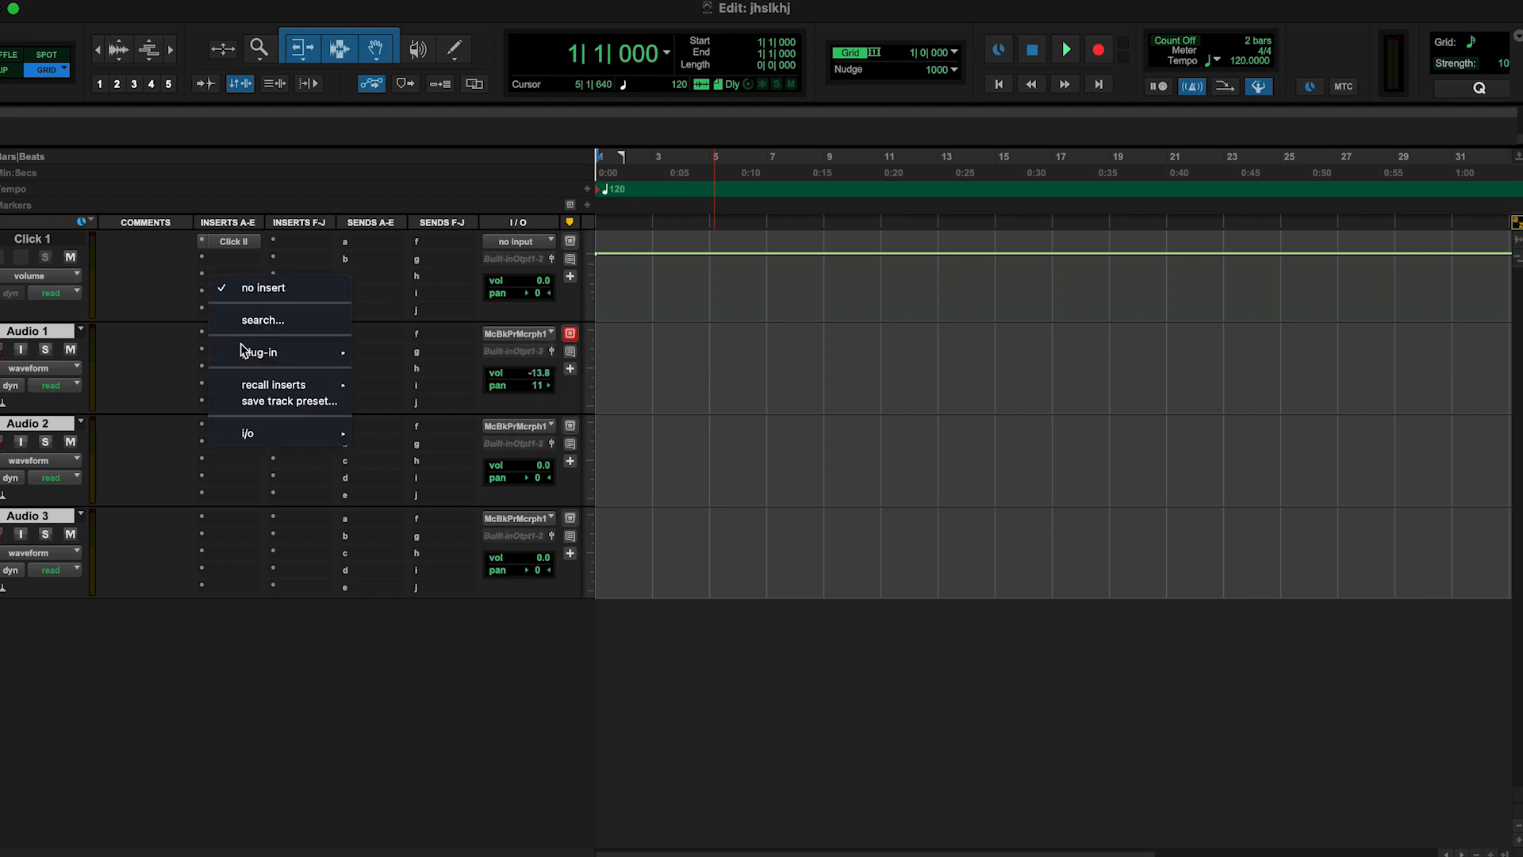
{"action": "left_click", "coordinate": [235, 656]}
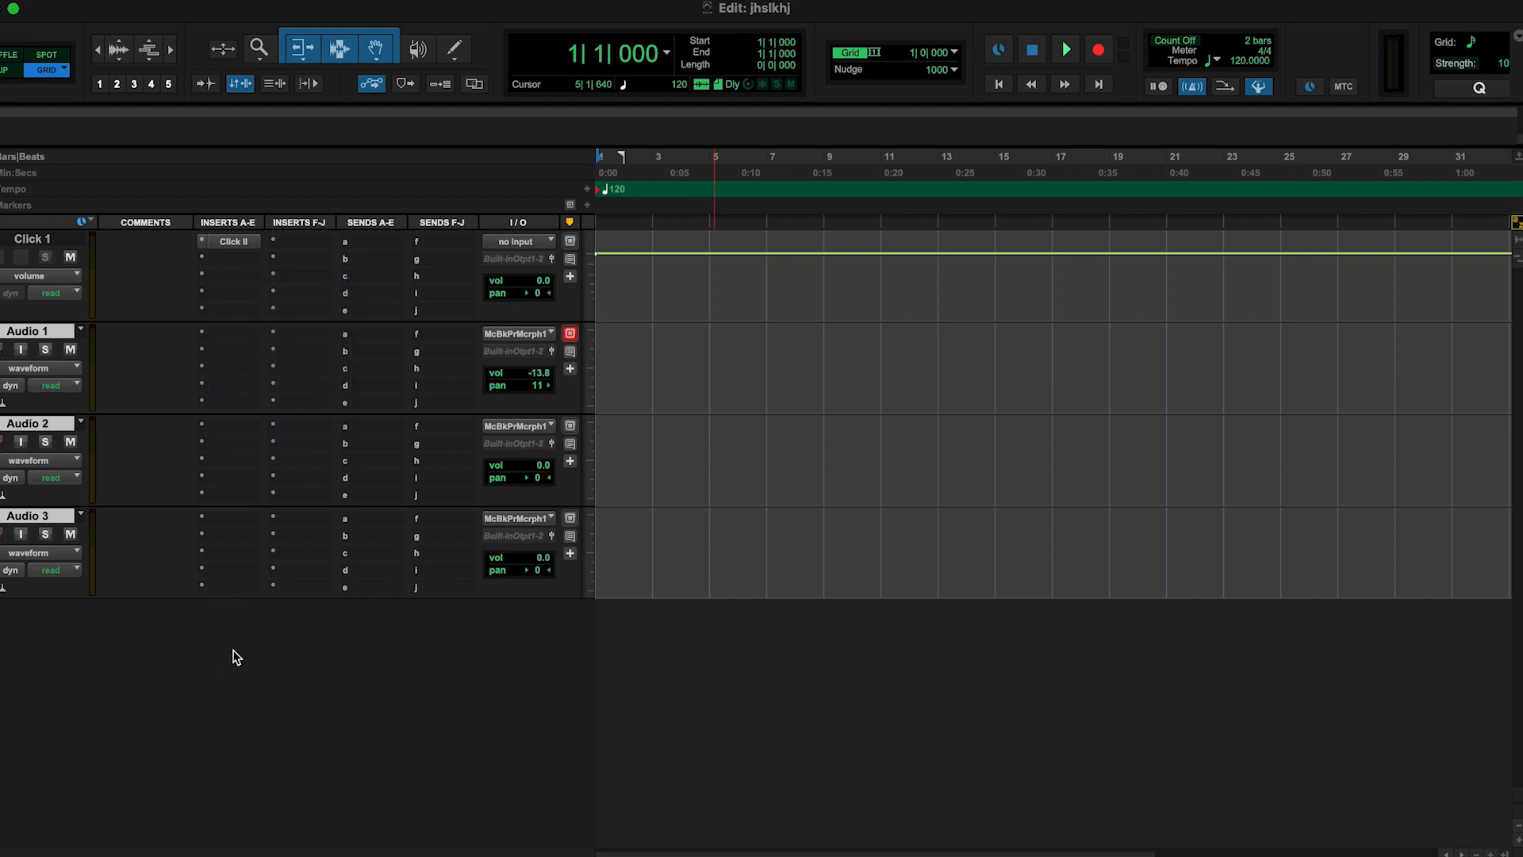
Place the cursor in Audio 1's comments field and examine the management commands available for that track.
{"action": "left_click", "coordinate": [131, 375]}
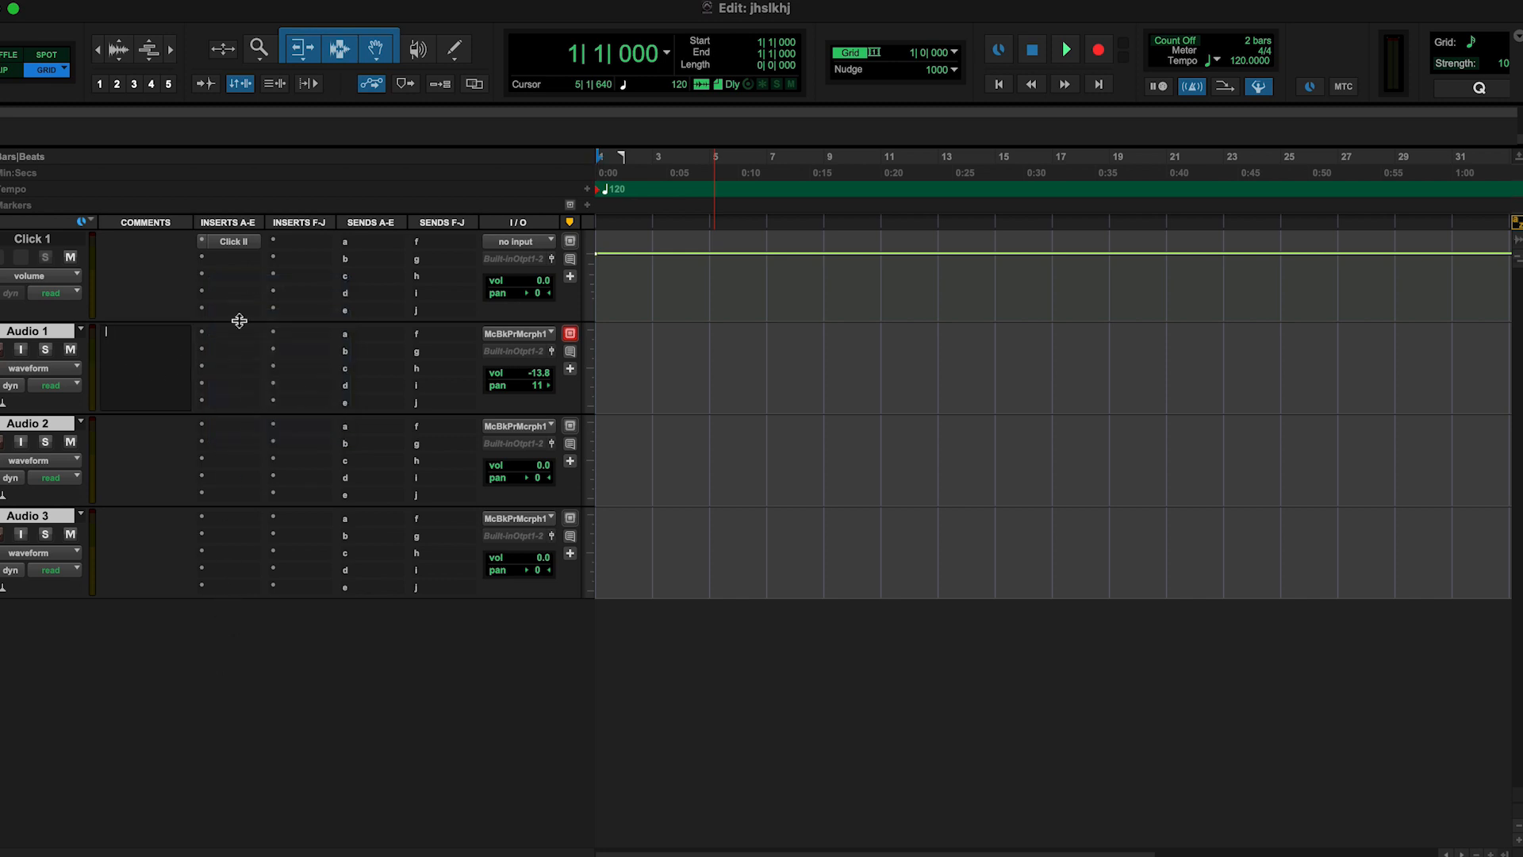
{"action": "right_click", "coordinate": [39, 341]}
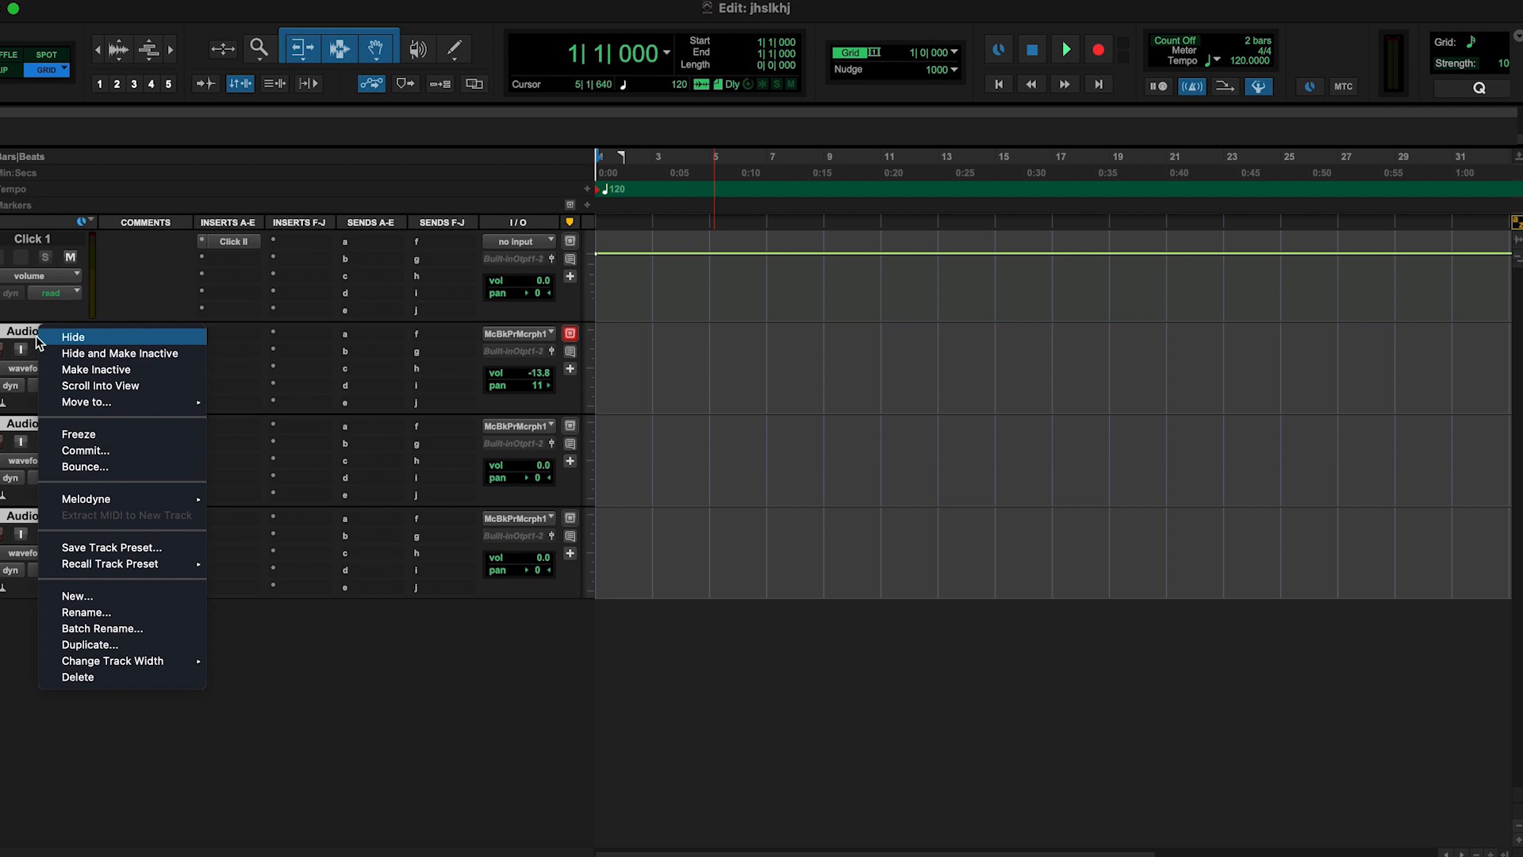
{"action": "mouse_move", "coordinate": [178, 403]}
{"action": "left_click", "coordinate": [450, 720]}
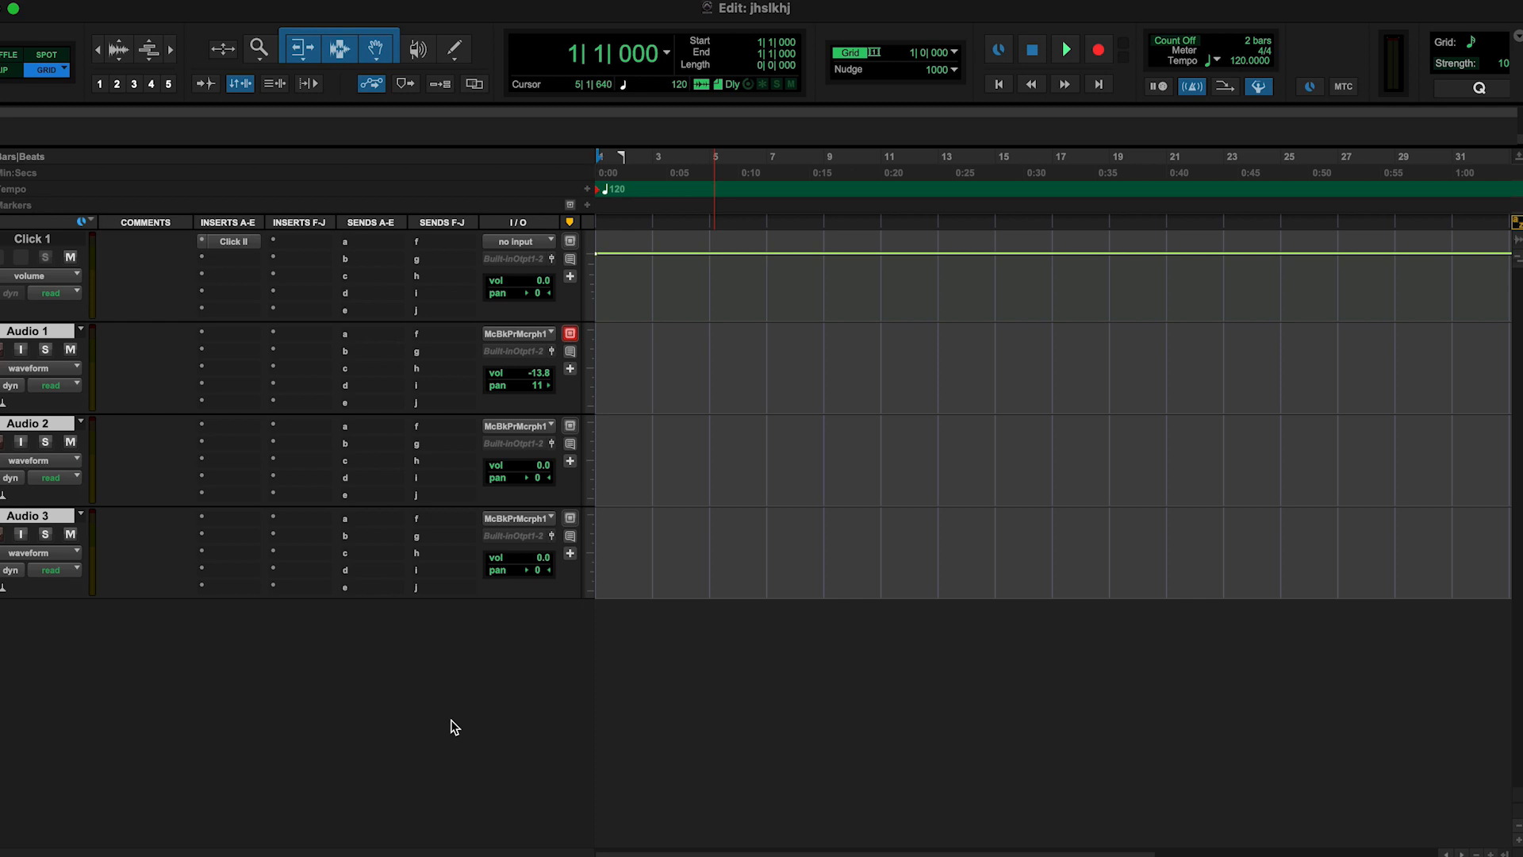
Examine which track columns the Edit window can display.
{"action": "left_click", "coordinate": [83, 223]}
{"action": "left_click", "coordinate": [51, 222]}
{"action": "left_click", "coordinate": [3, 226]}
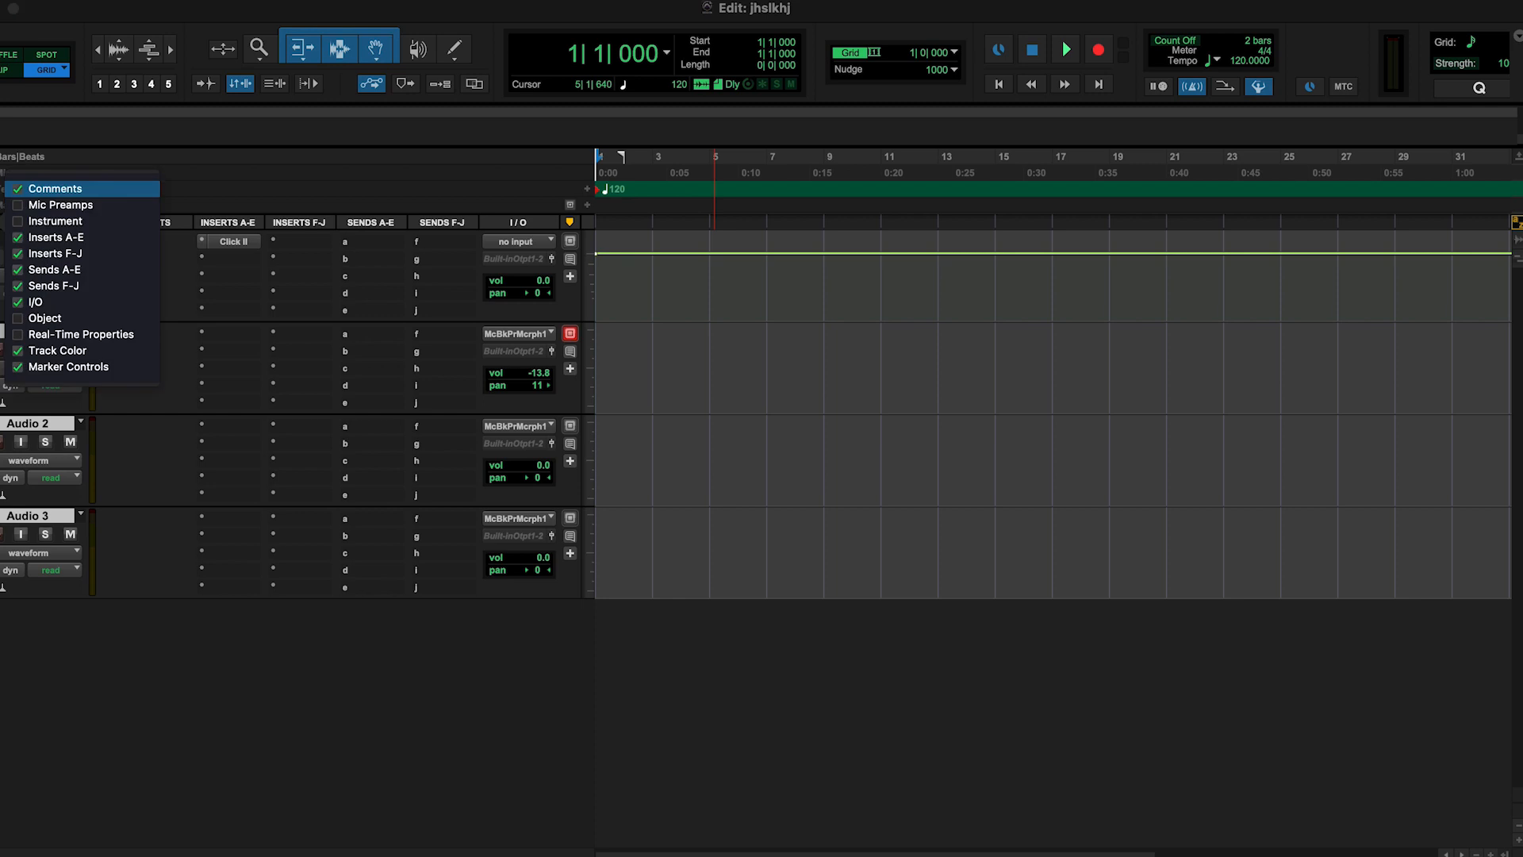
{"action": "left_click", "coordinate": [283, 670]}
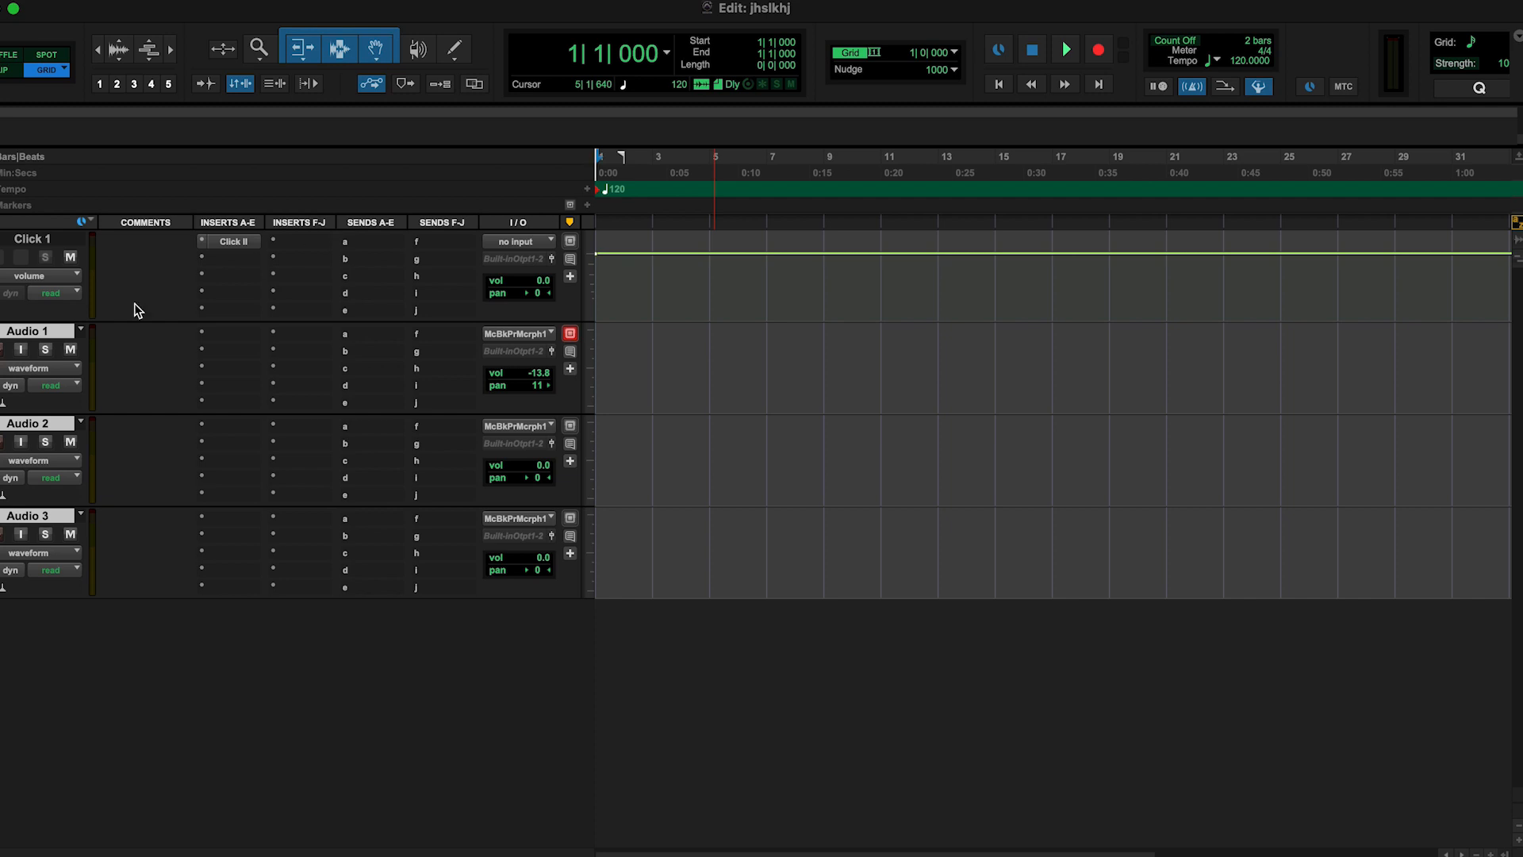
Hide the Inserts F-J and Sends F-J columns in the Edit window, and show both again.
{"action": "left_click", "coordinate": [2, 222]}
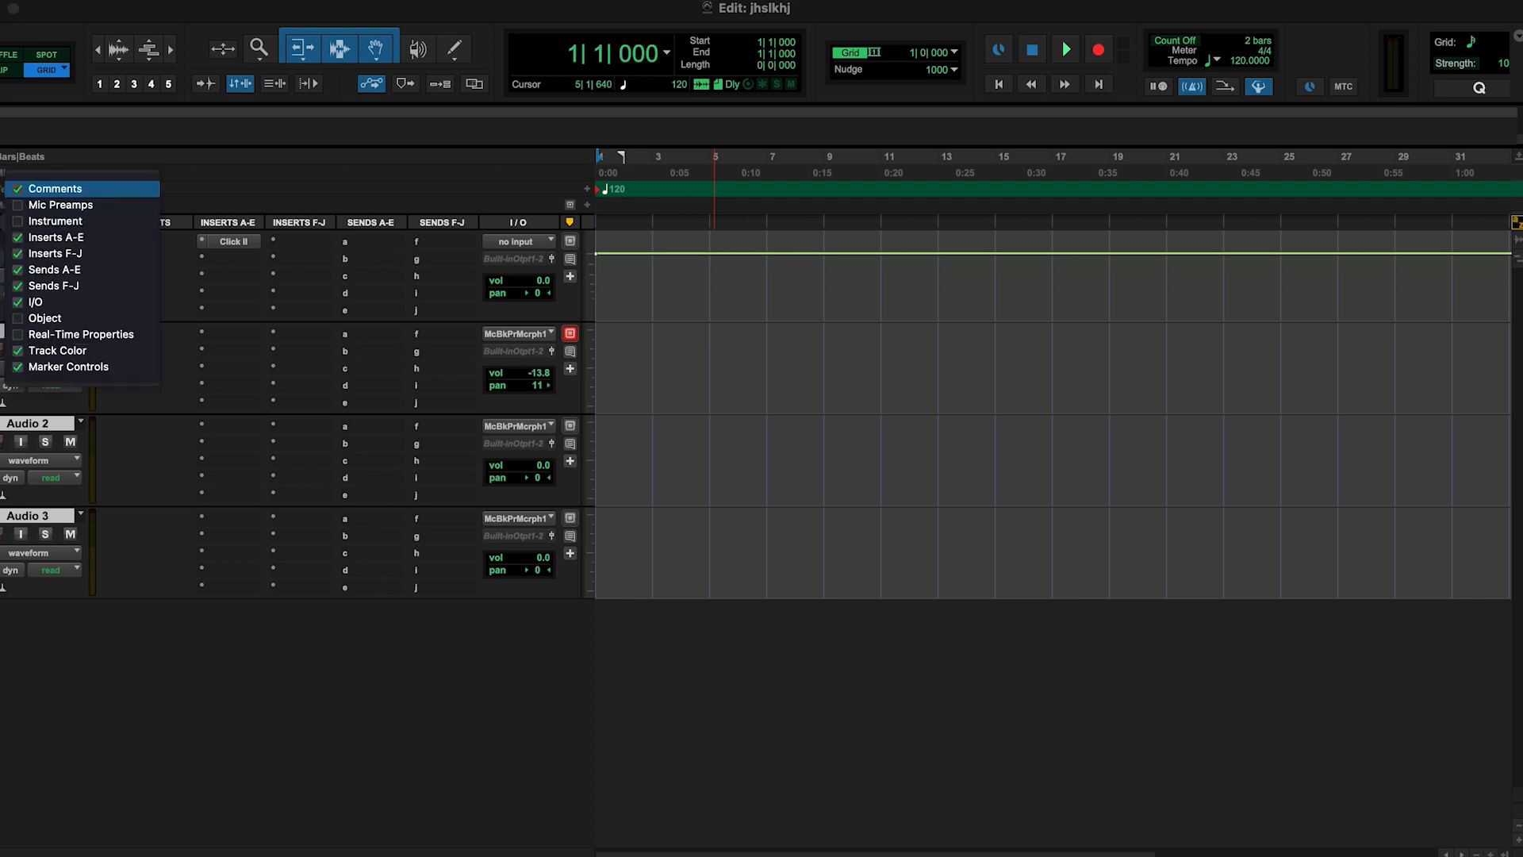
{"action": "left_click", "coordinate": [28, 257]}
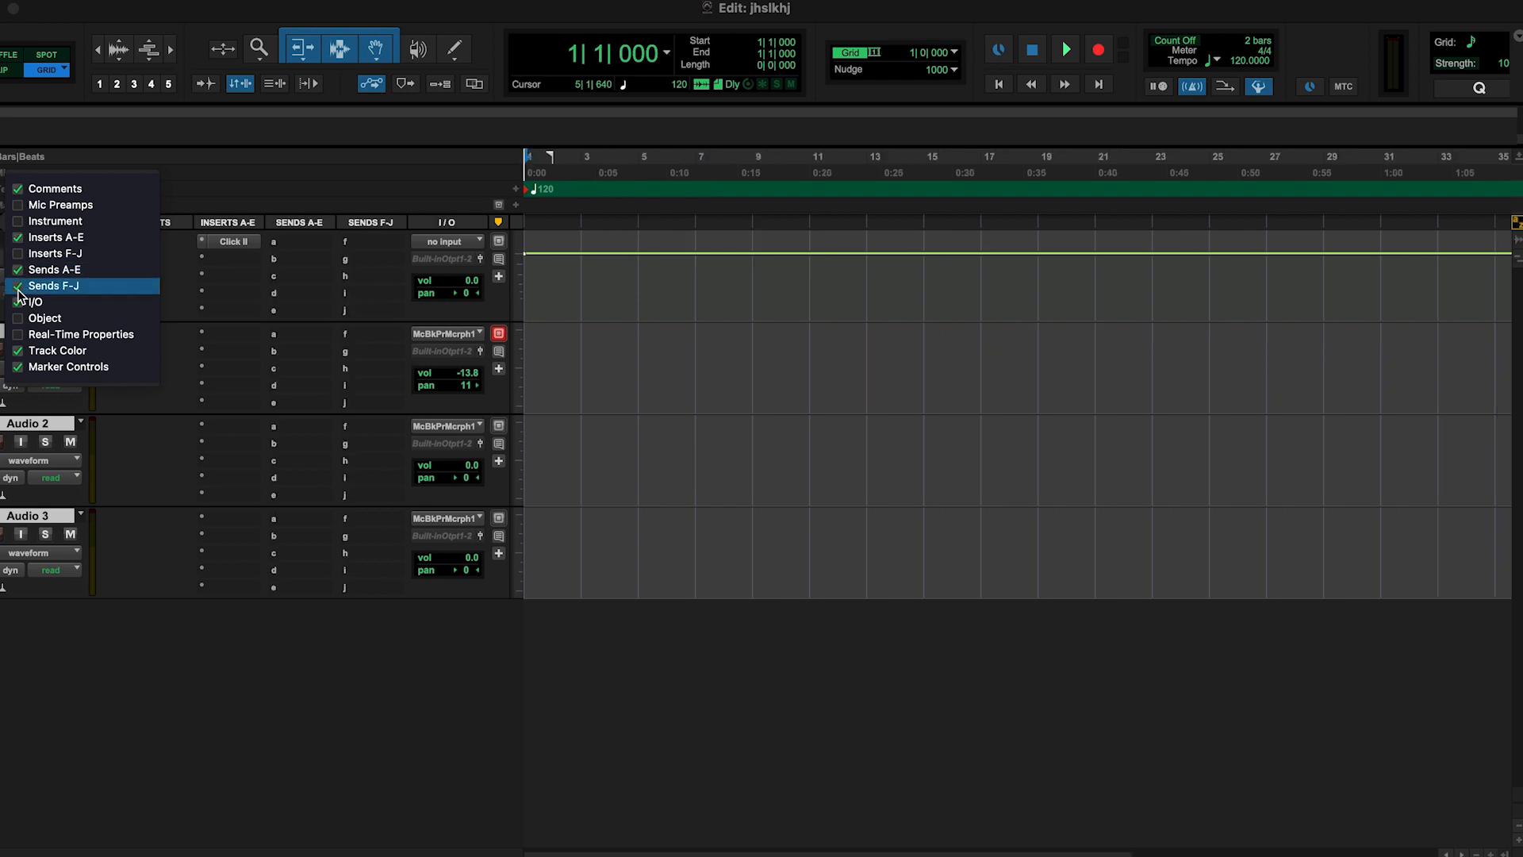
{"action": "left_click", "coordinate": [19, 287]}
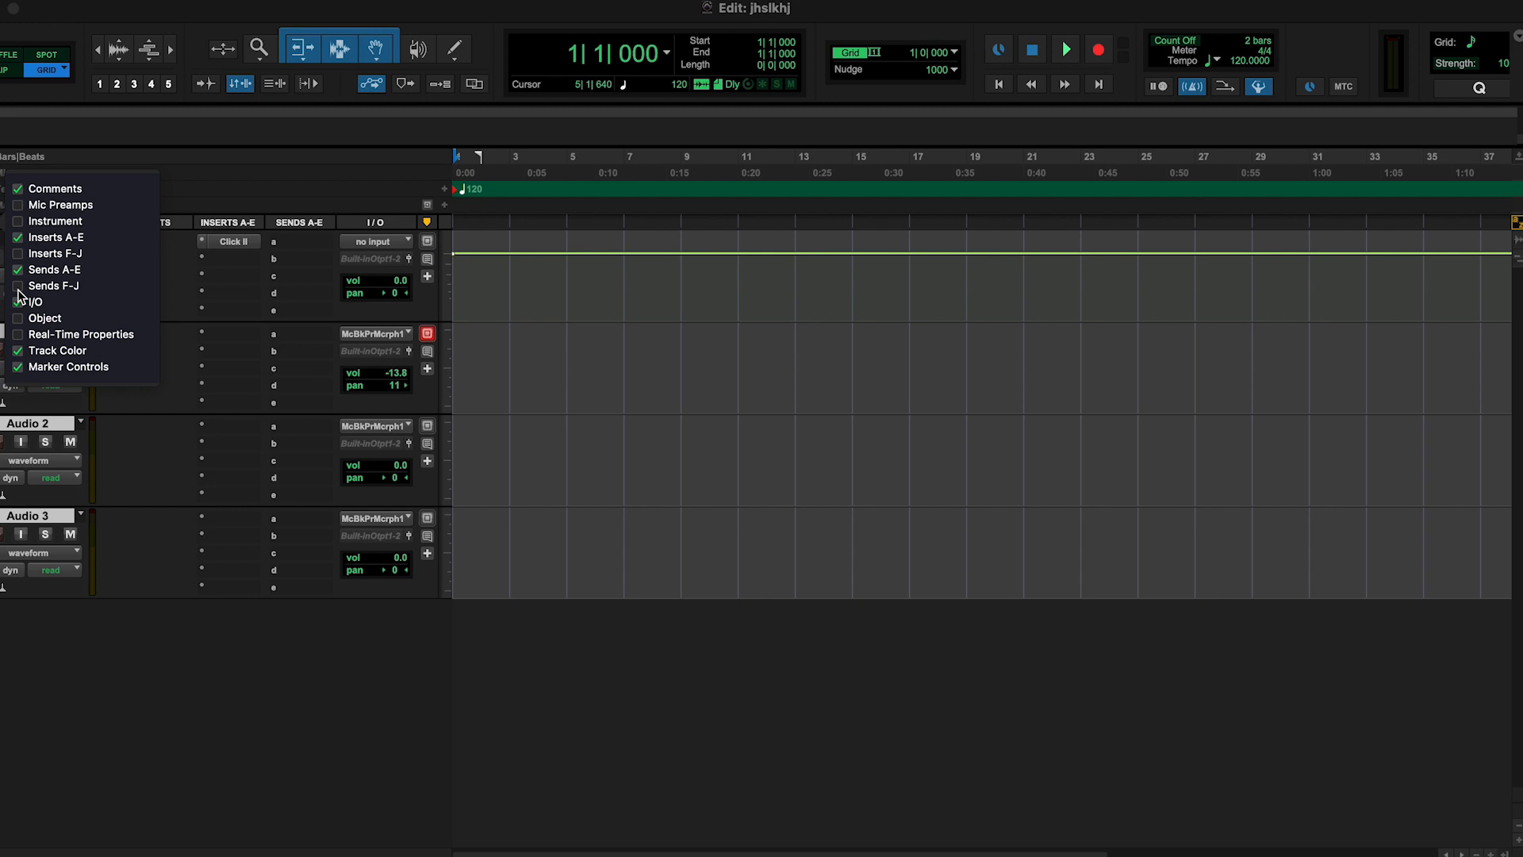
{"action": "left_click", "coordinate": [19, 286]}
{"action": "left_click", "coordinate": [19, 254]}
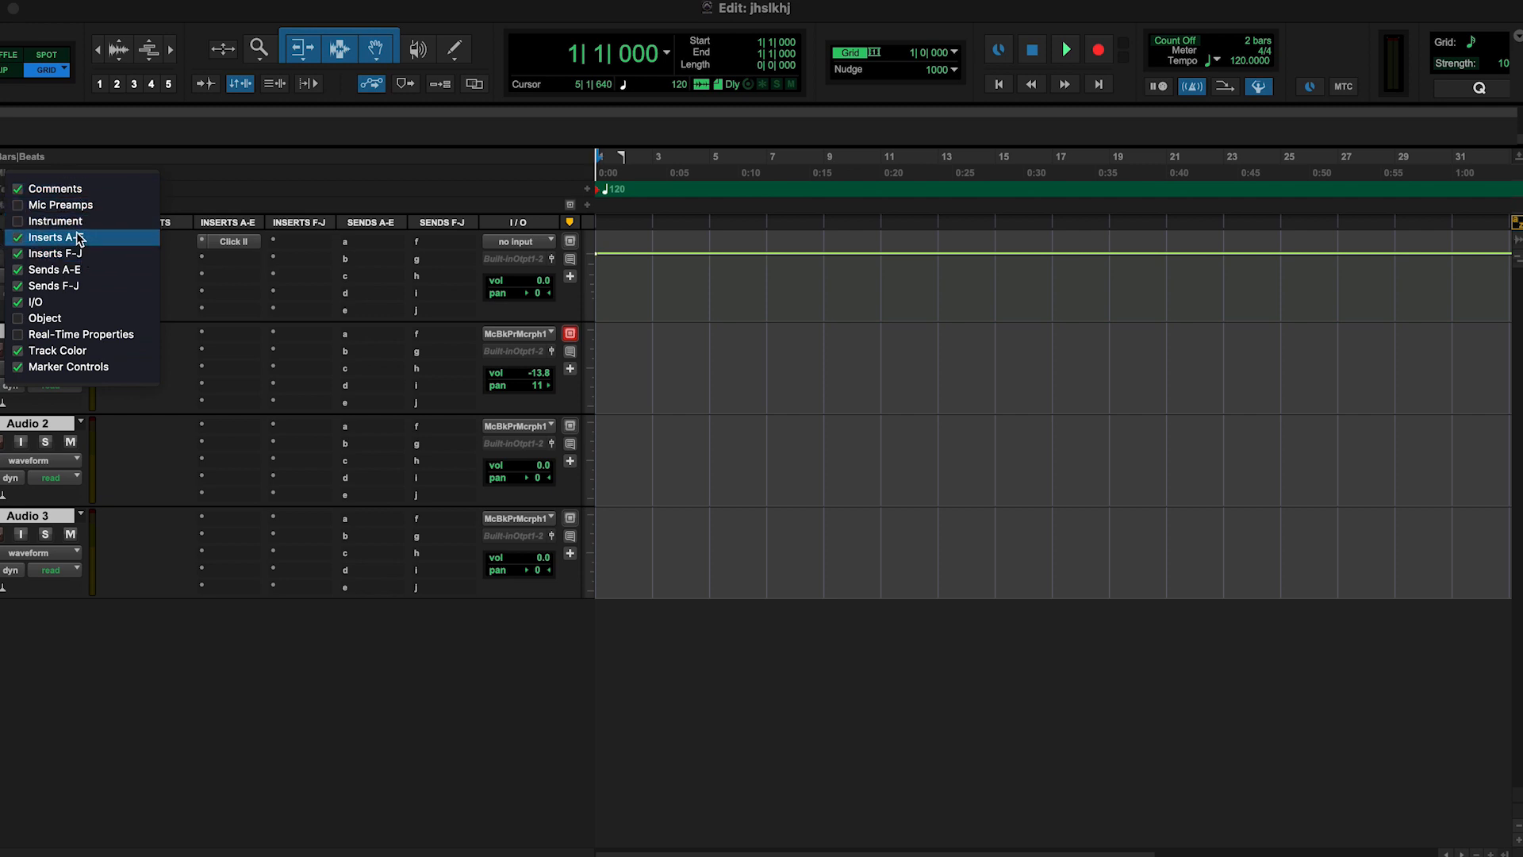
{"action": "left_click", "coordinate": [317, 719]}
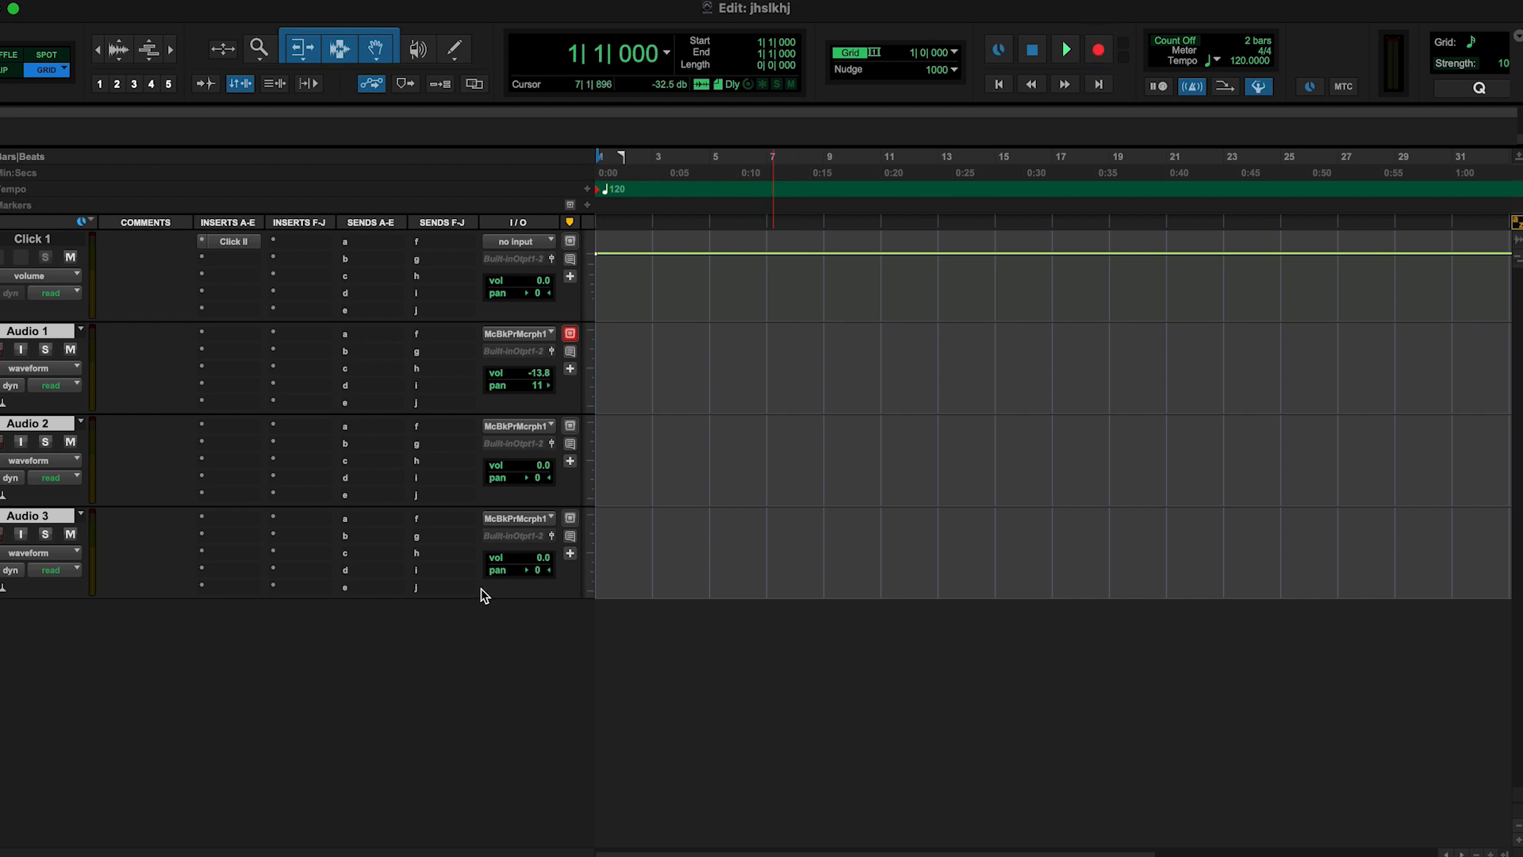
Record-enable the Audio 1 track, and view the Hardware Setup without changing it.
{"action": "left_click", "coordinate": [2, 349]}
{"action": "left_click", "coordinate": [0, 355]}
{"action": "left_click", "coordinate": [596, 3]}
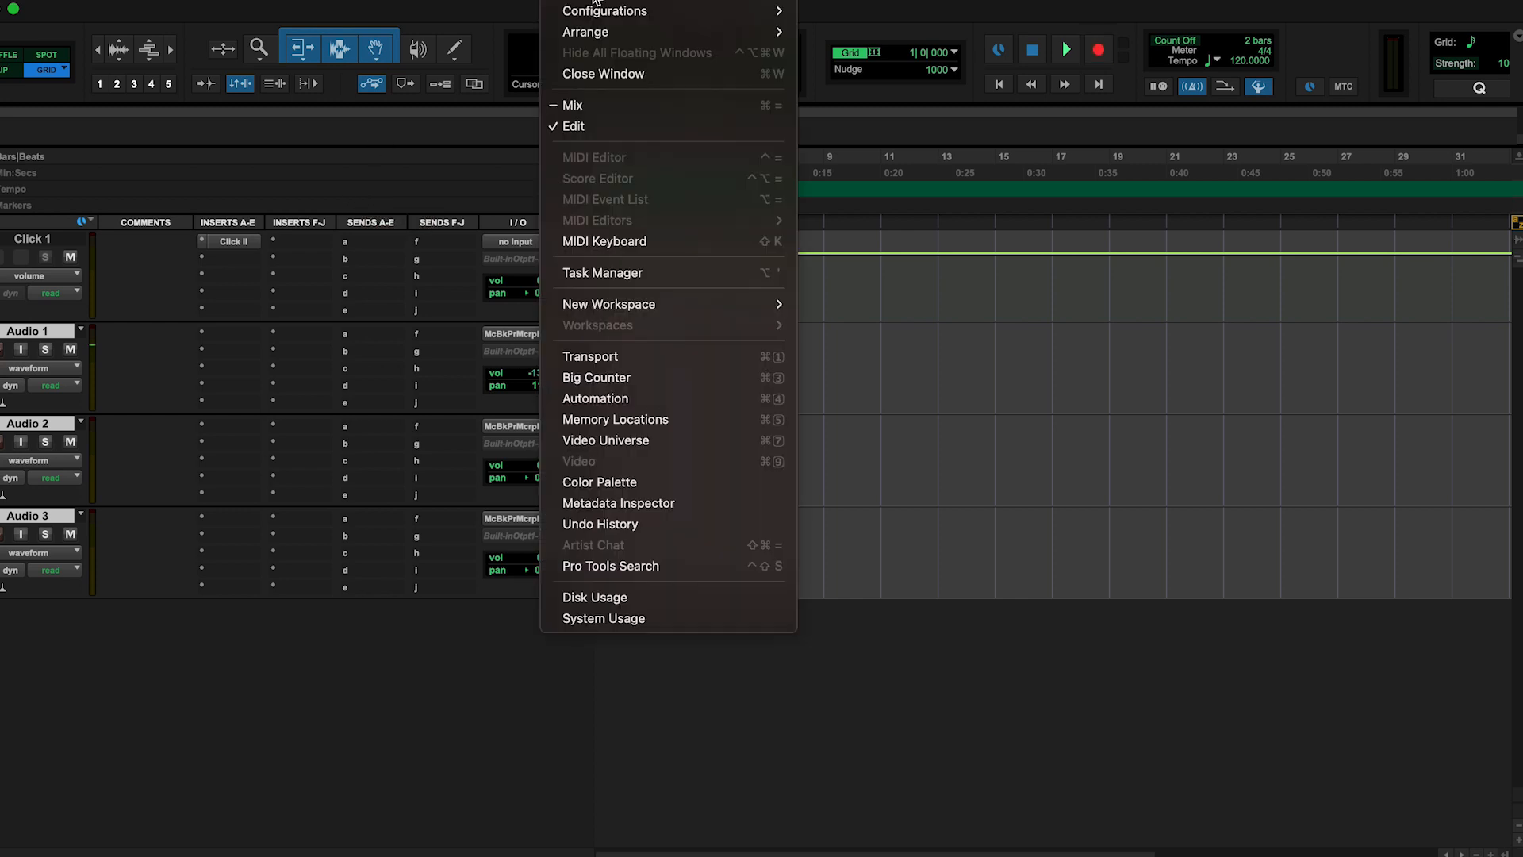
{"action": "mouse_move", "coordinate": [540, 4]}
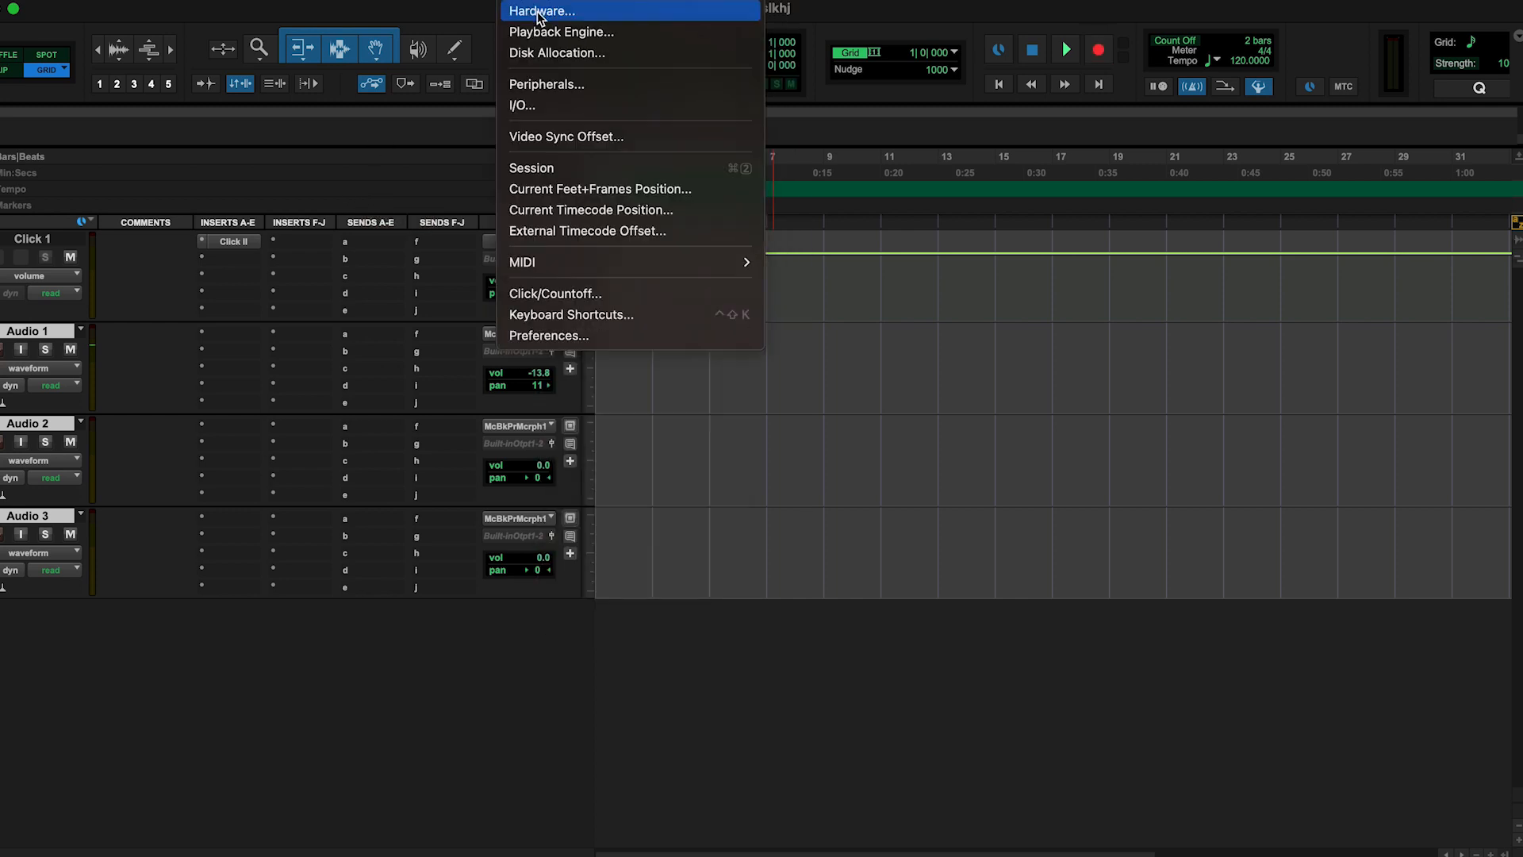
{"action": "left_click", "coordinate": [541, 11]}
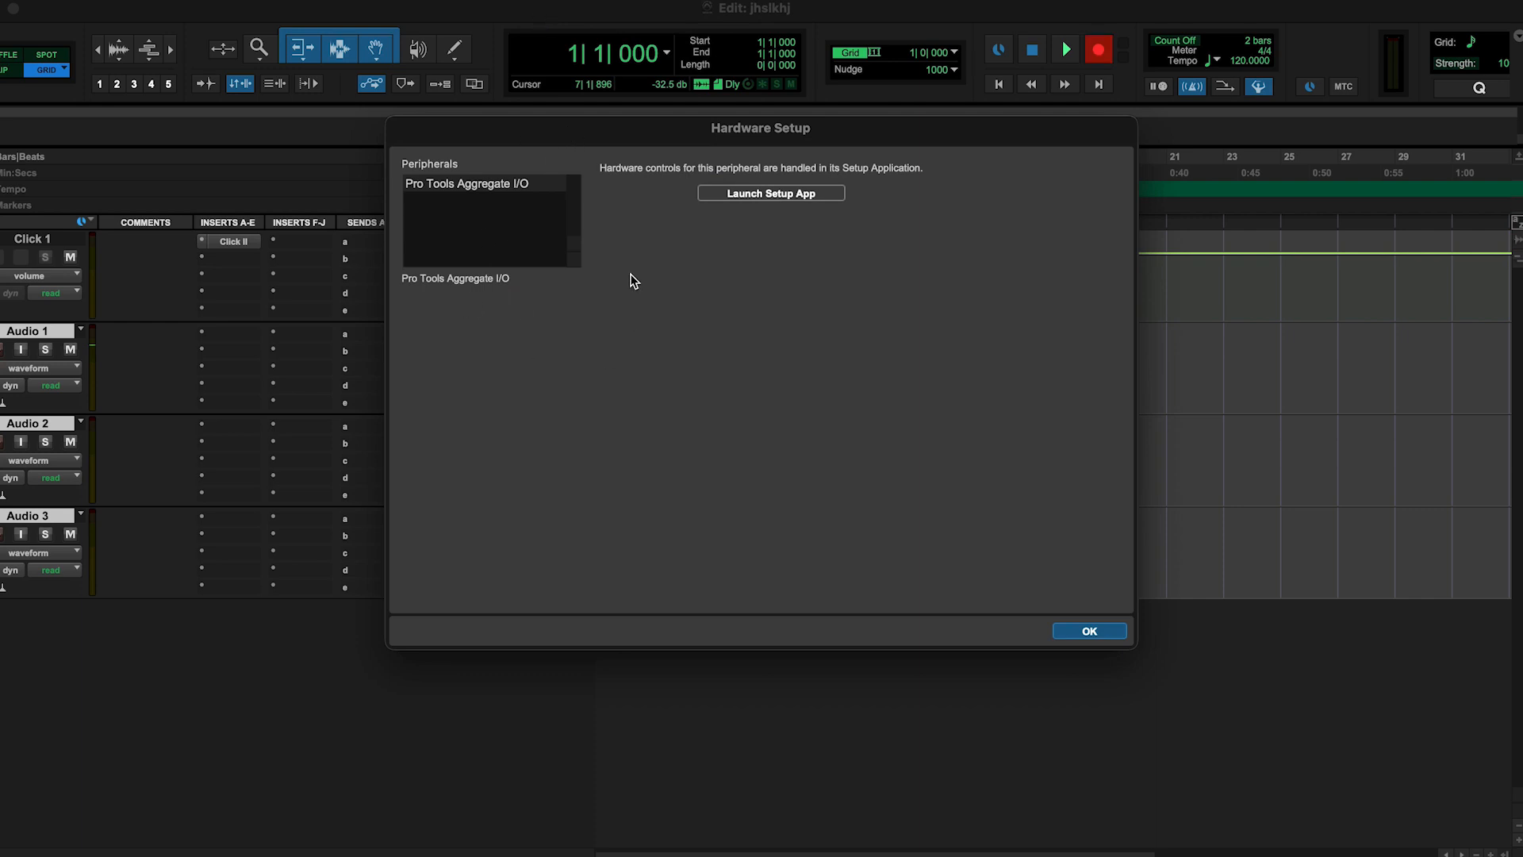
{"action": "left_click", "coordinate": [1101, 635]}
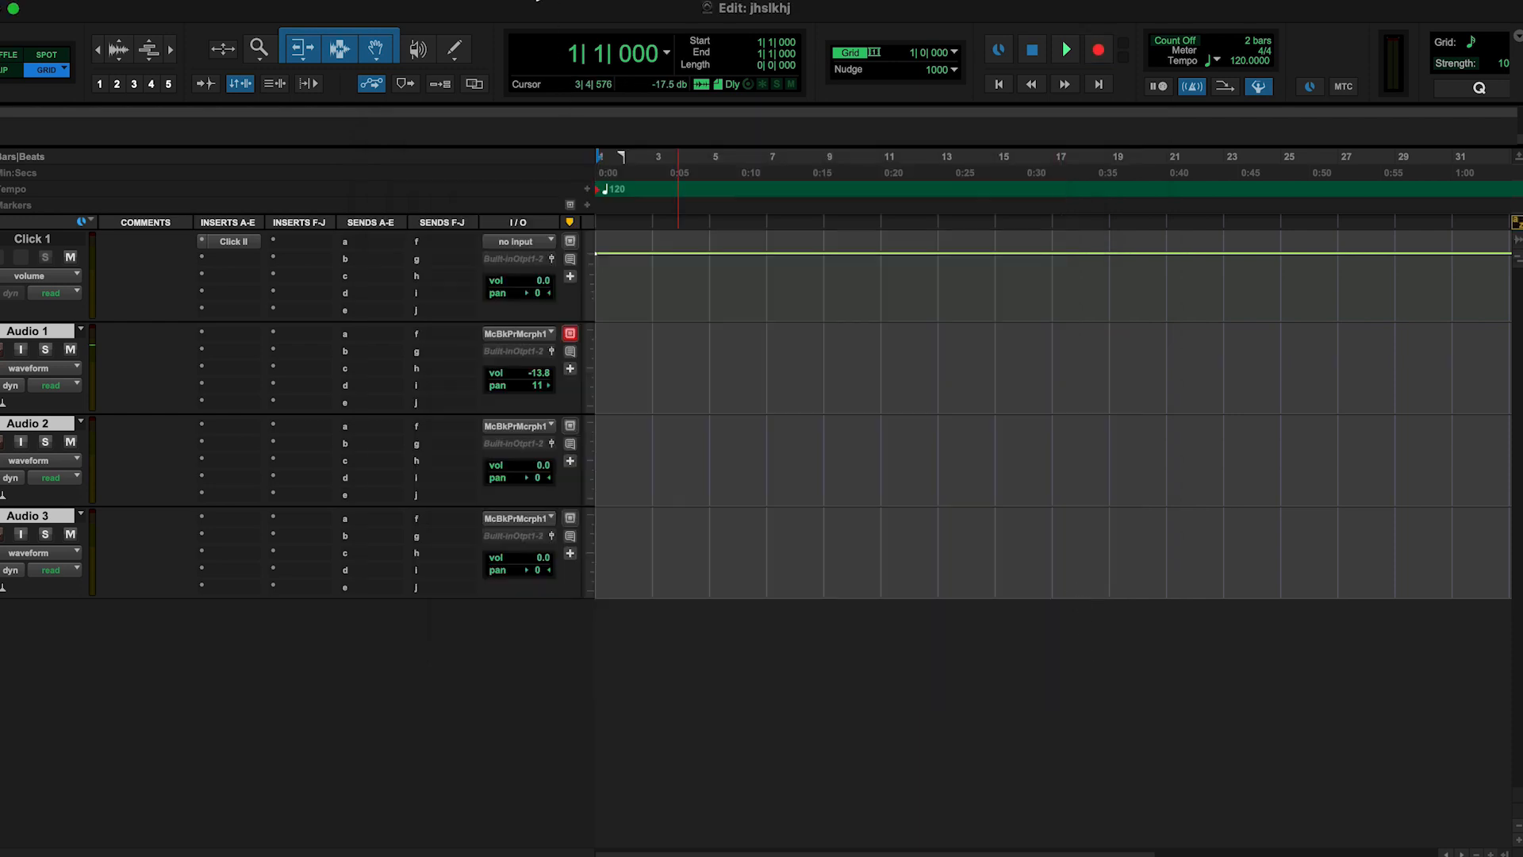
{"action": "left_click", "coordinate": [520, 8]}
{"action": "left_click", "coordinate": [547, 32]}
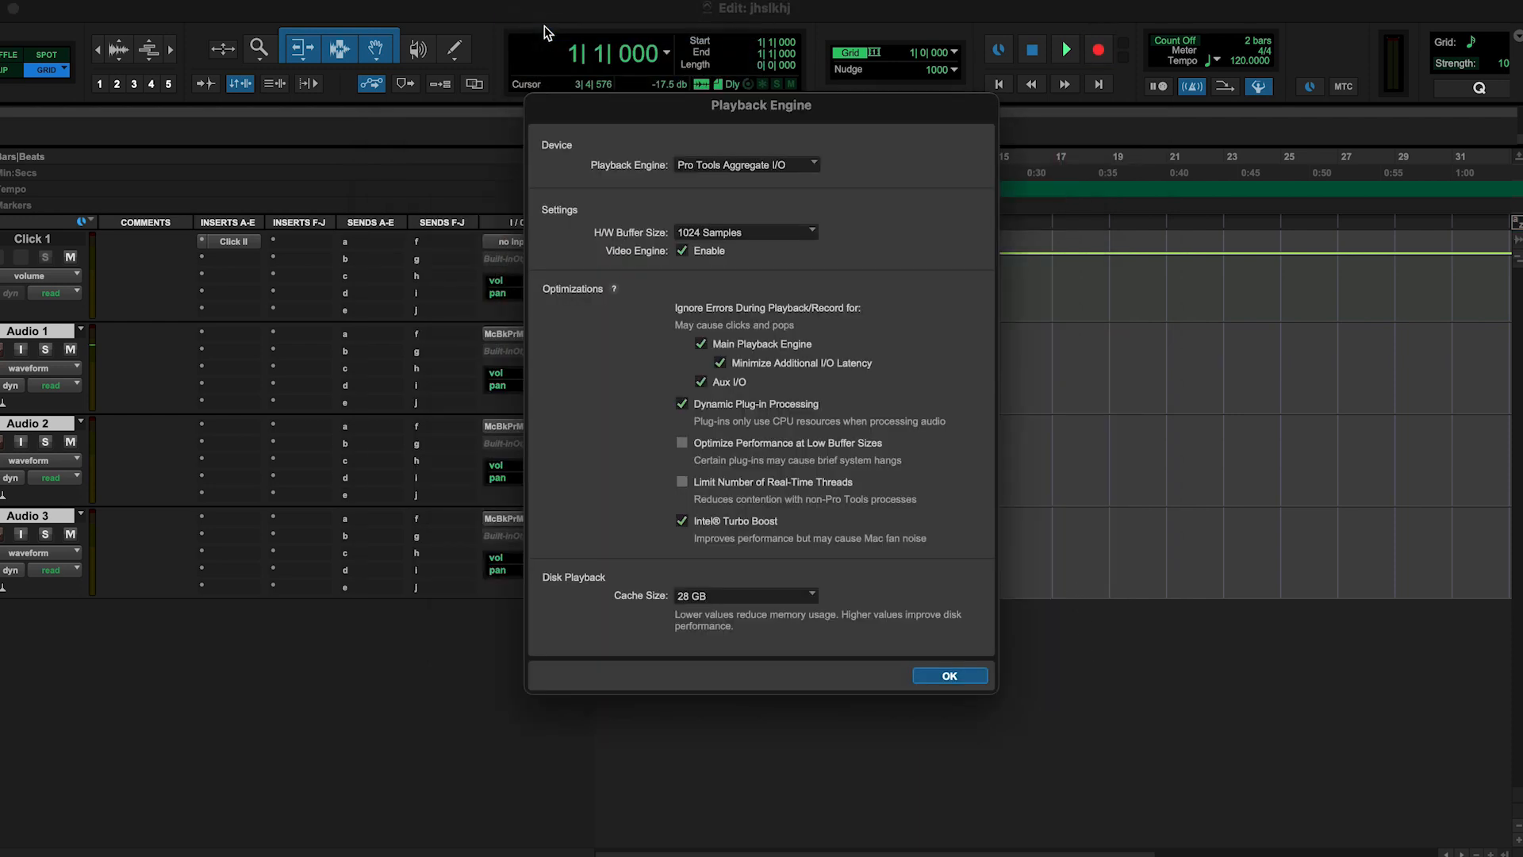
{"action": "left_click", "coordinate": [711, 166]}
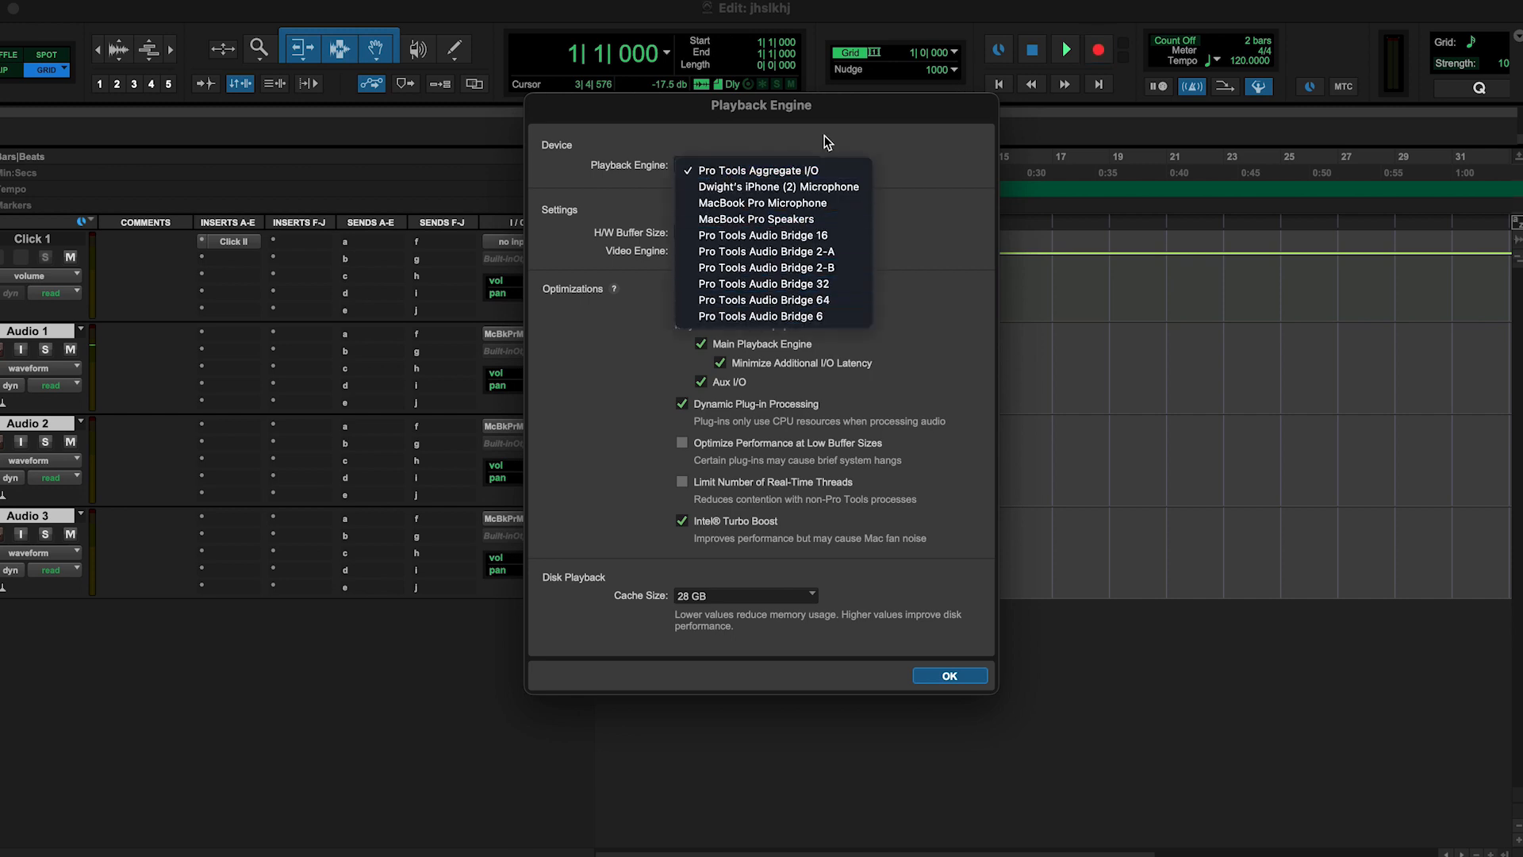
{"action": "left_click", "coordinate": [901, 177]}
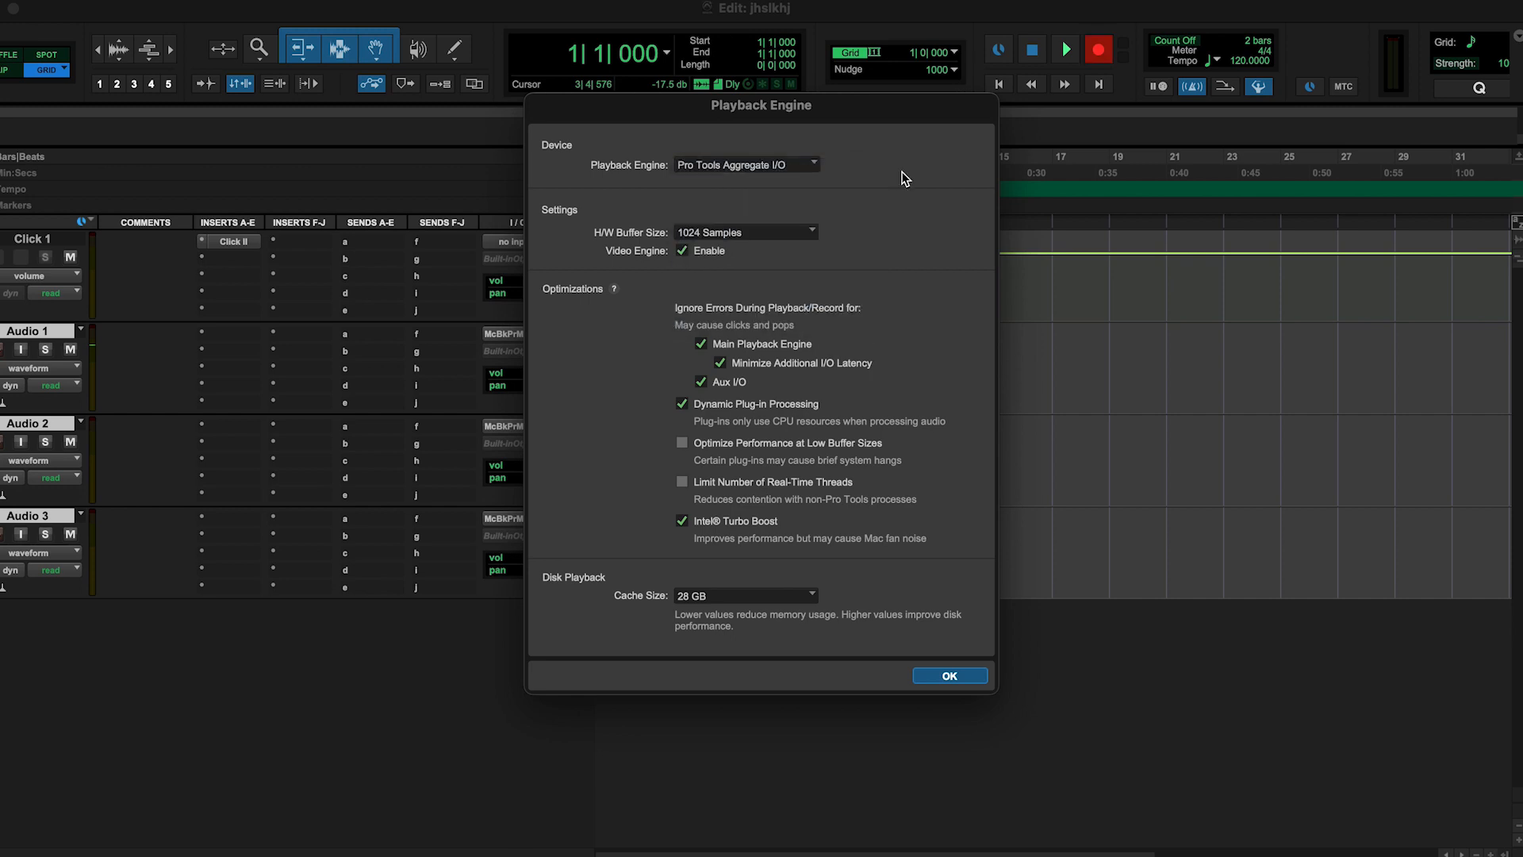
{"action": "left_click", "coordinate": [784, 232]}
{"action": "left_click", "coordinate": [887, 251]}
{"action": "left_click", "coordinate": [771, 595]}
{"action": "left_click", "coordinate": [868, 563]}
{"action": "left_click", "coordinate": [952, 675]}
View the output paths in the I/O Setup and close it without saving changes.
{"action": "left_click", "coordinate": [570, 0]}
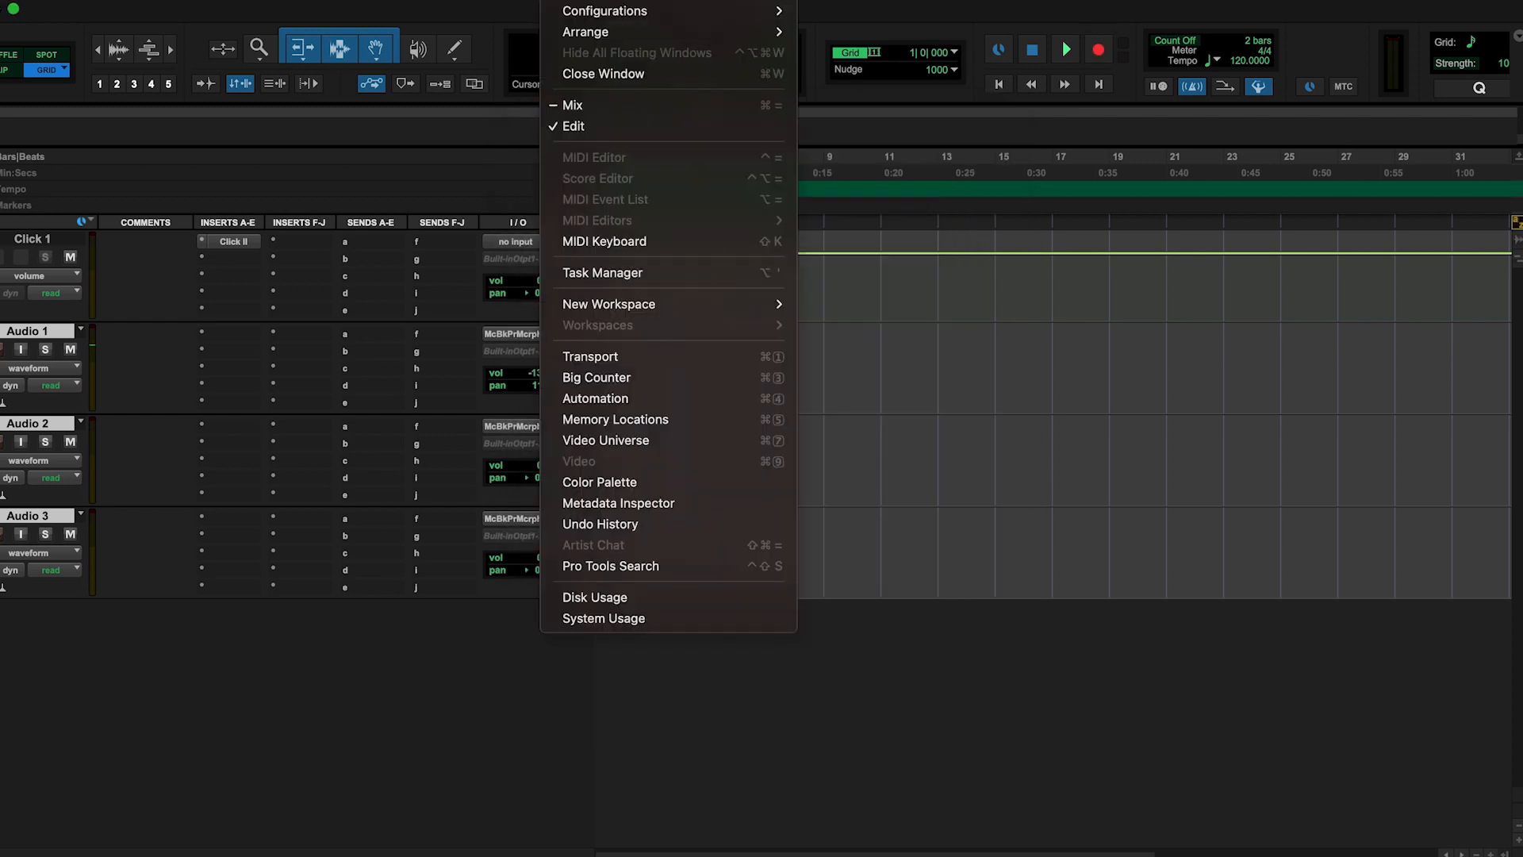
{"action": "mouse_move", "coordinate": [518, 0]}
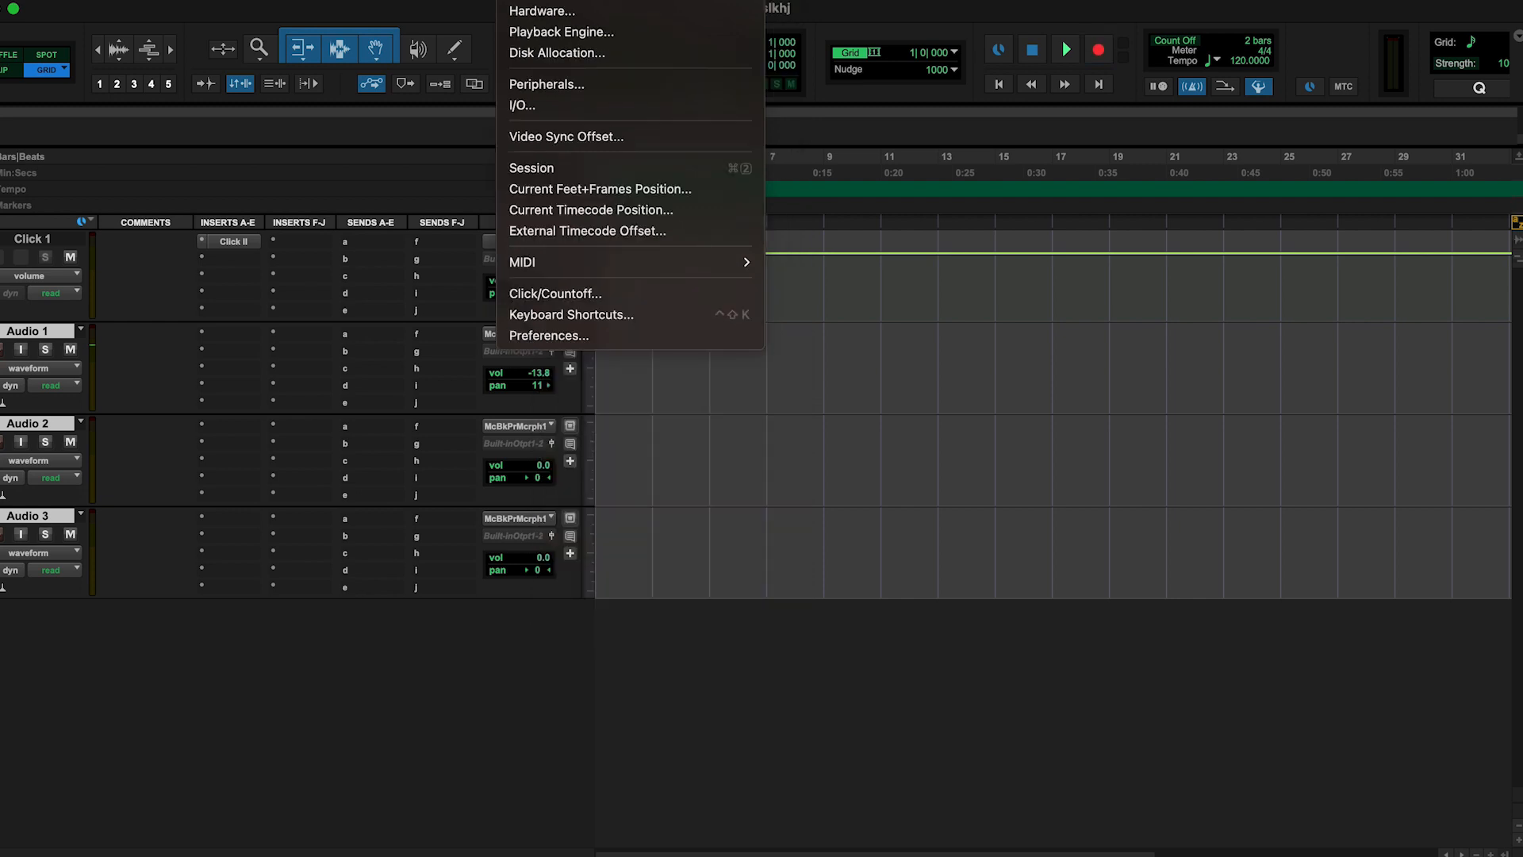
{"action": "left_click", "coordinate": [530, 105]}
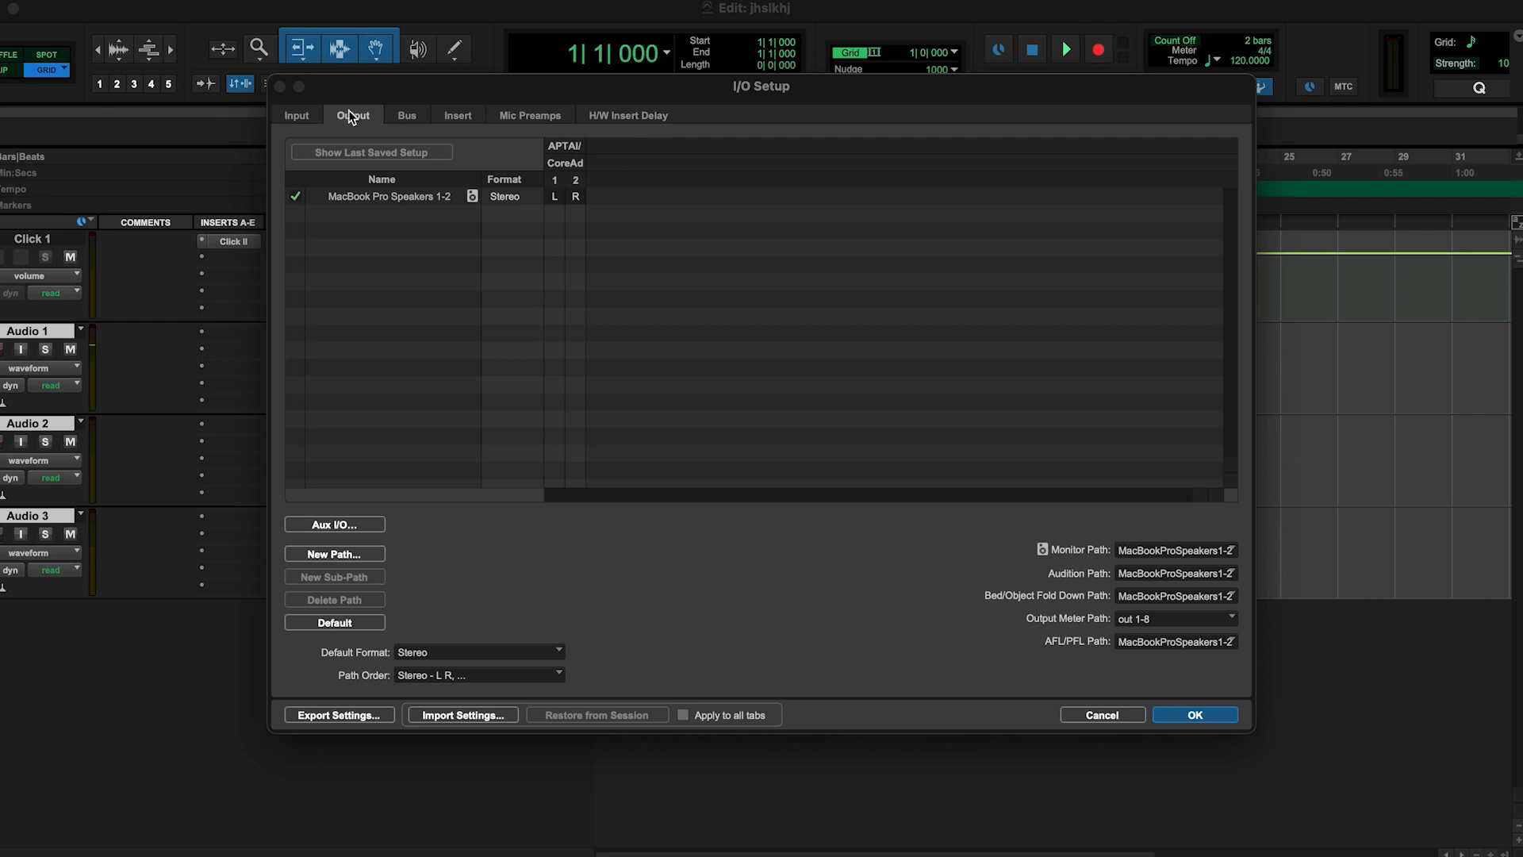
{"action": "left_click", "coordinate": [1108, 714]}
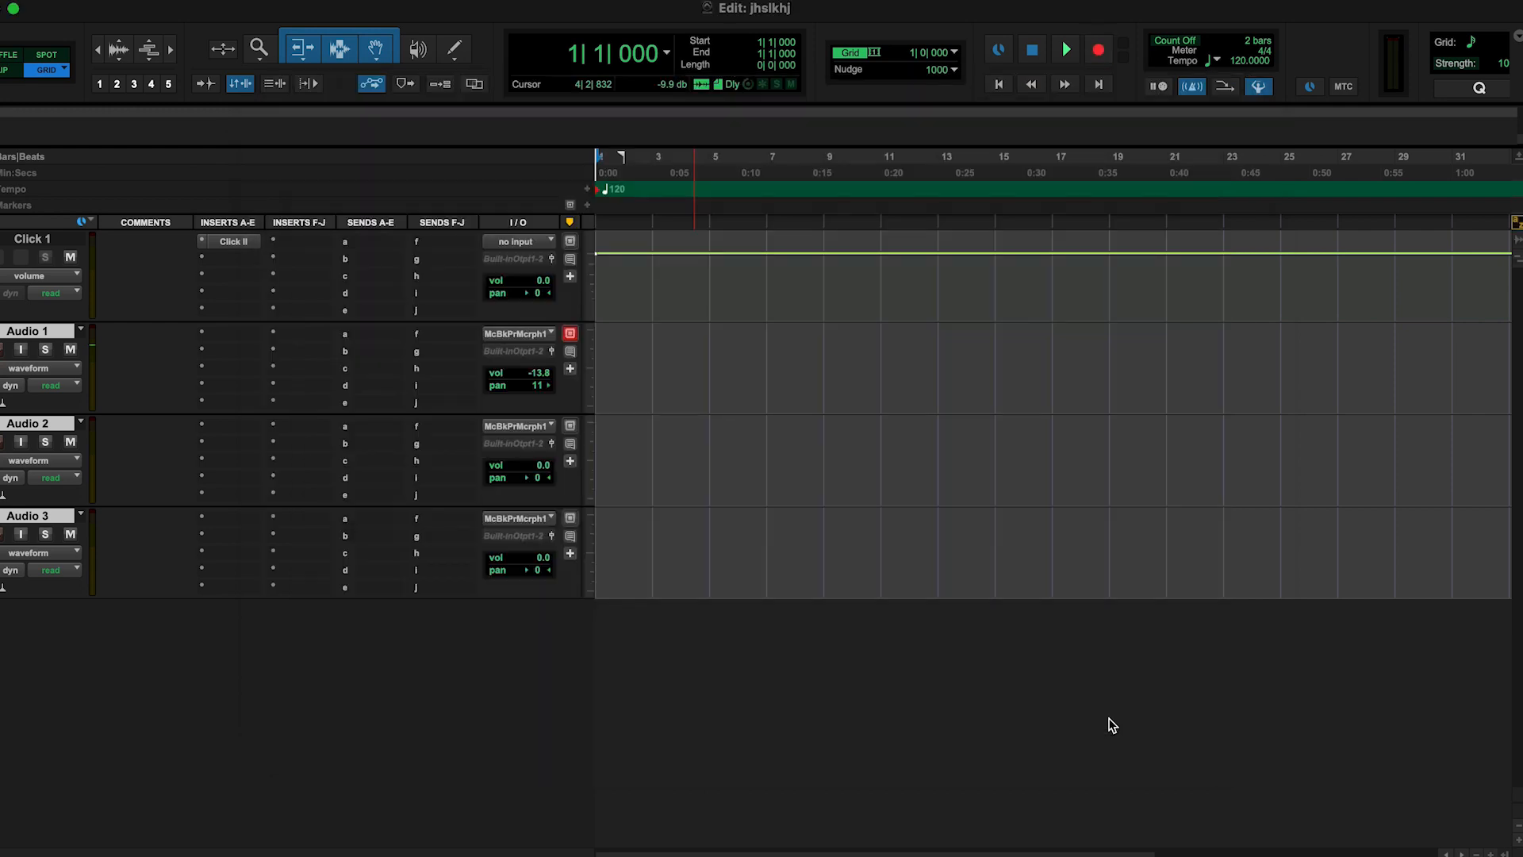